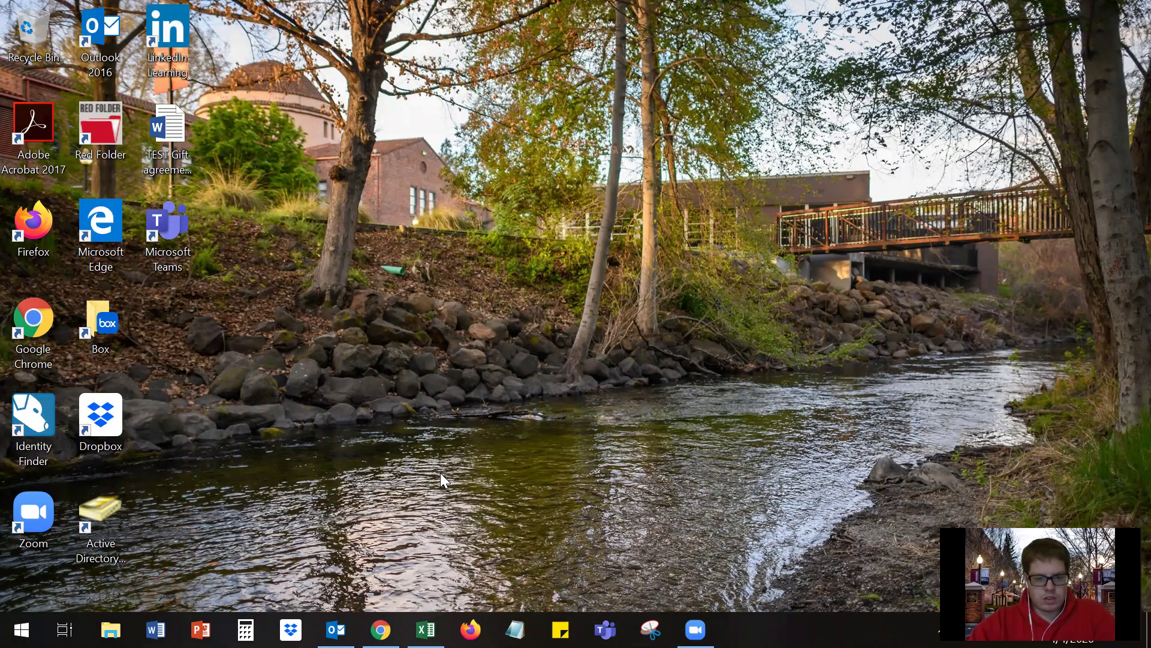
- Switch to Excel and create a new blank workbook
{"action": "mouse_move", "coordinate": [426, 629]}
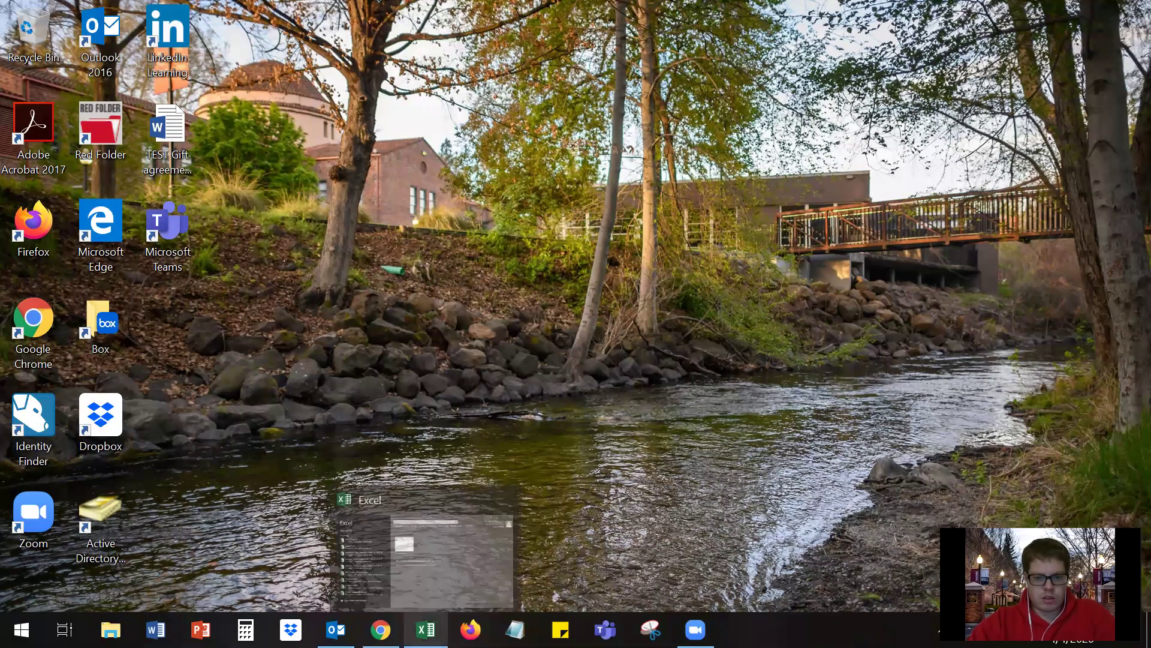
{"action": "left_click", "coordinate": [489, 515]}
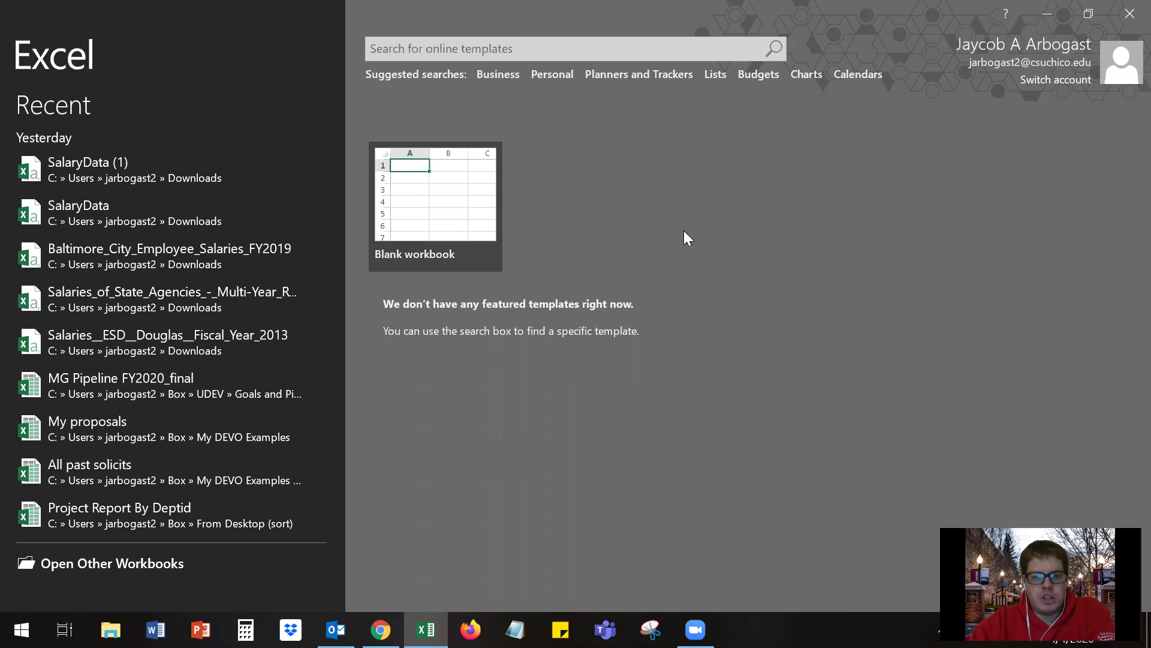
{"action": "left_click", "coordinate": [411, 216]}
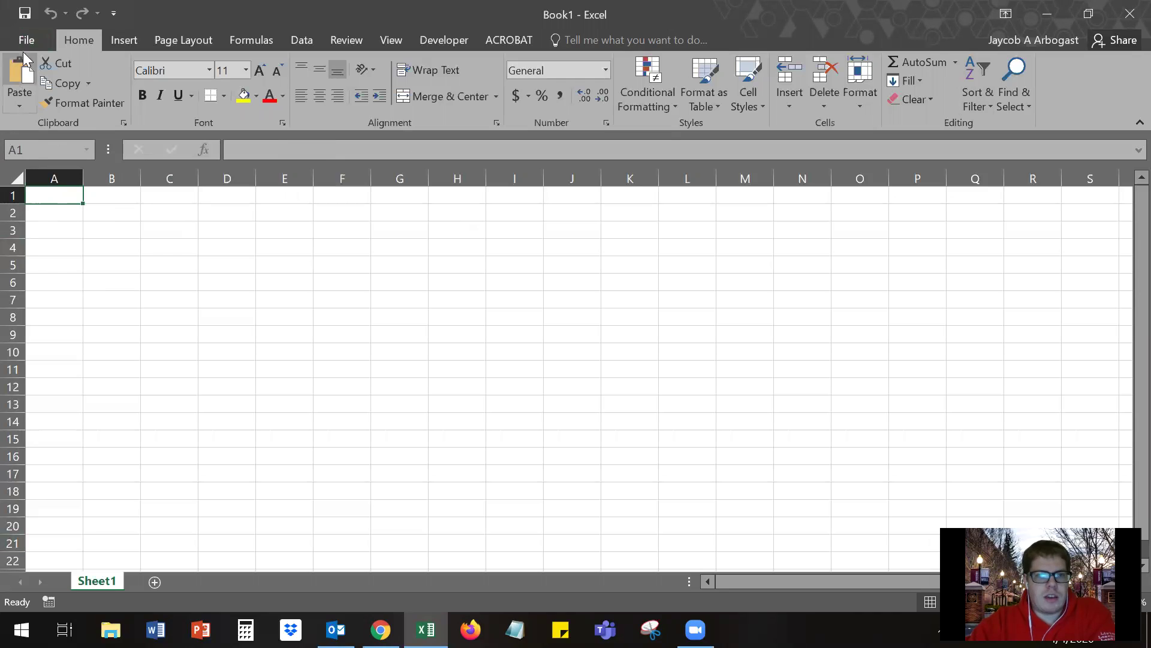
- Look through the file management page and the Insert, Page Layout, Formulas, Data, Review and View command sets, ending on the Home commands
{"action": "left_click", "coordinate": [37, 41]}
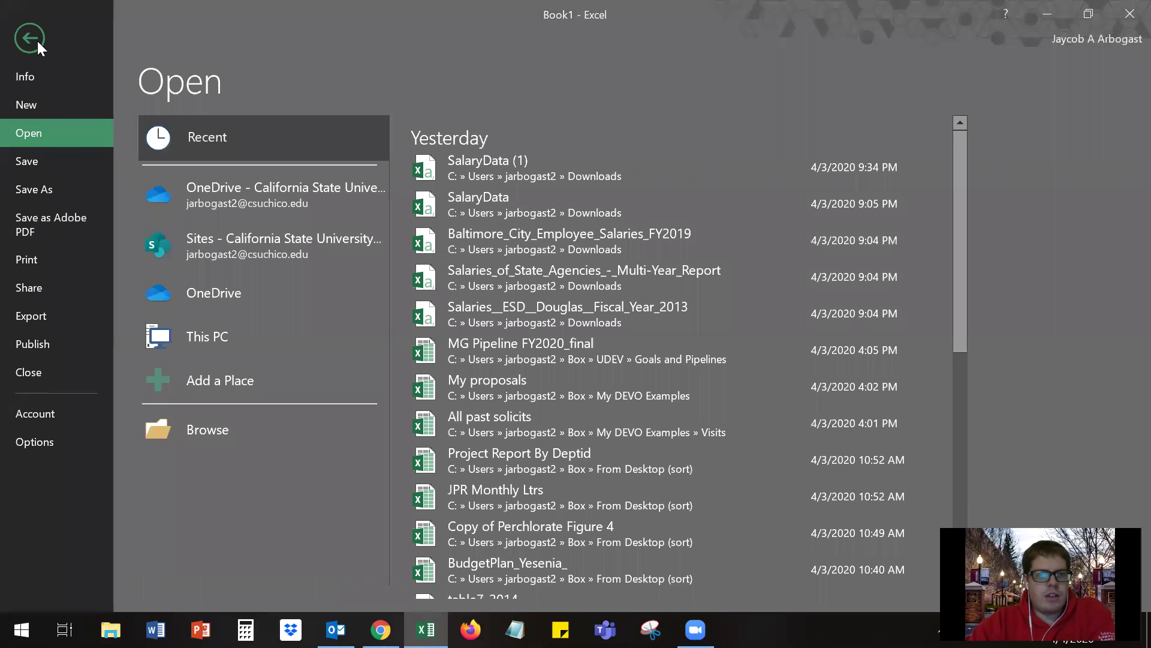
{"action": "left_click", "coordinate": [37, 41]}
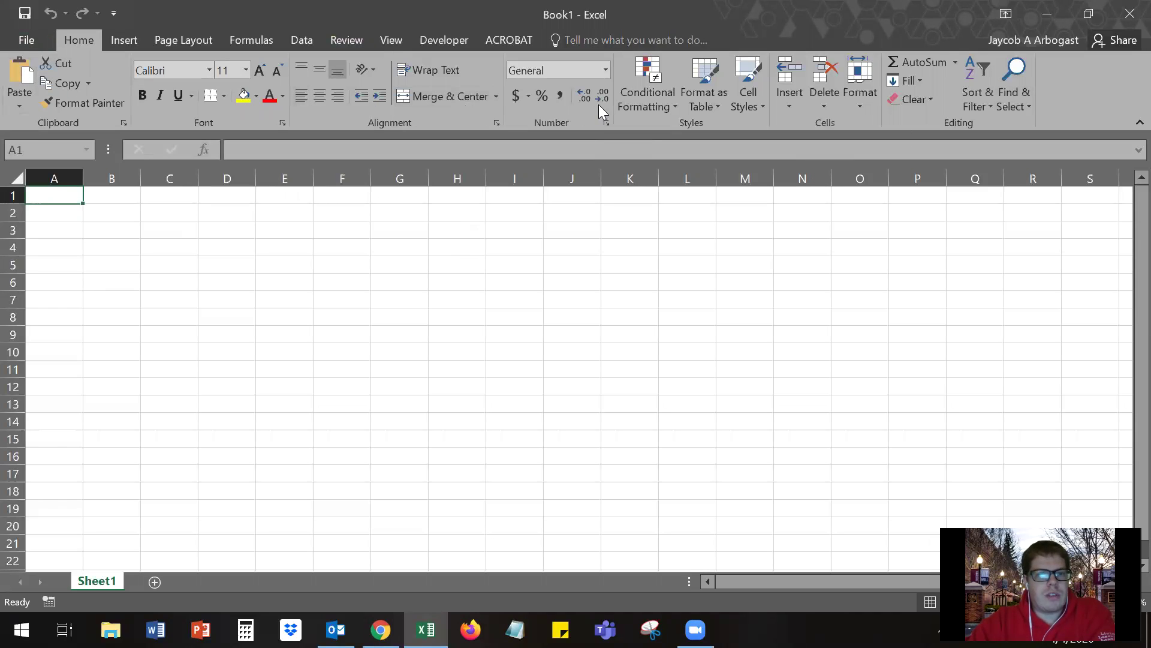
{"action": "left_click", "coordinate": [123, 39]}
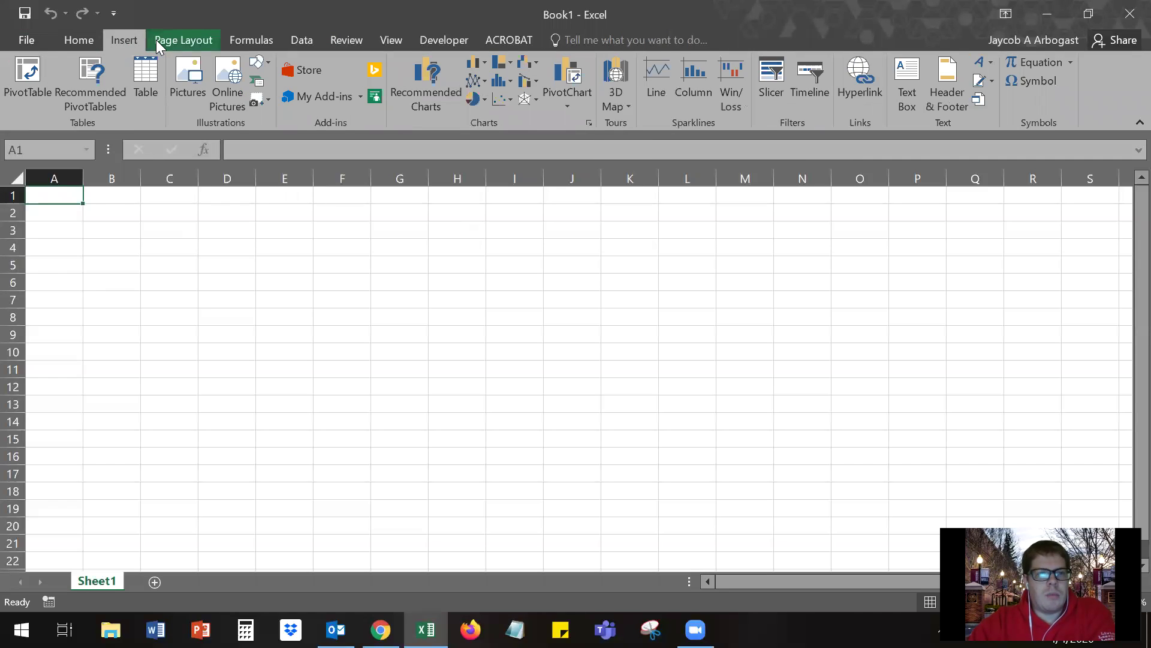
{"action": "left_click", "coordinate": [176, 40]}
{"action": "left_click", "coordinate": [241, 41]}
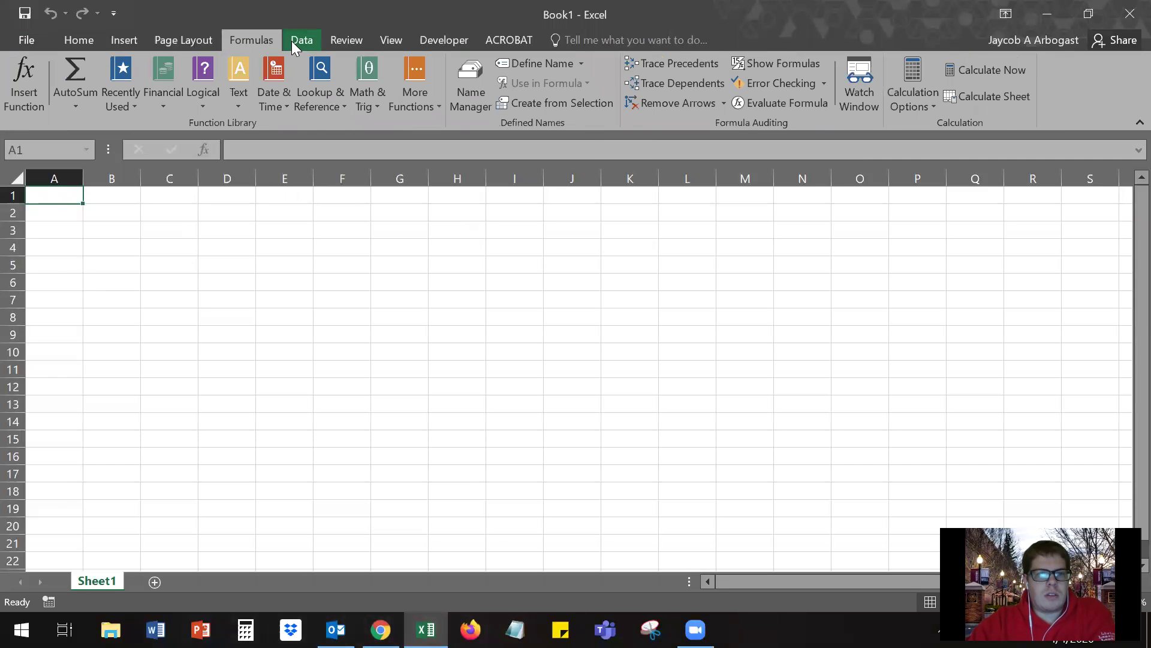
{"action": "left_click", "coordinate": [294, 41]}
{"action": "left_click", "coordinate": [358, 41]}
{"action": "left_click", "coordinate": [395, 41]}
{"action": "left_click", "coordinate": [251, 41]}
{"action": "left_click", "coordinate": [124, 41]}
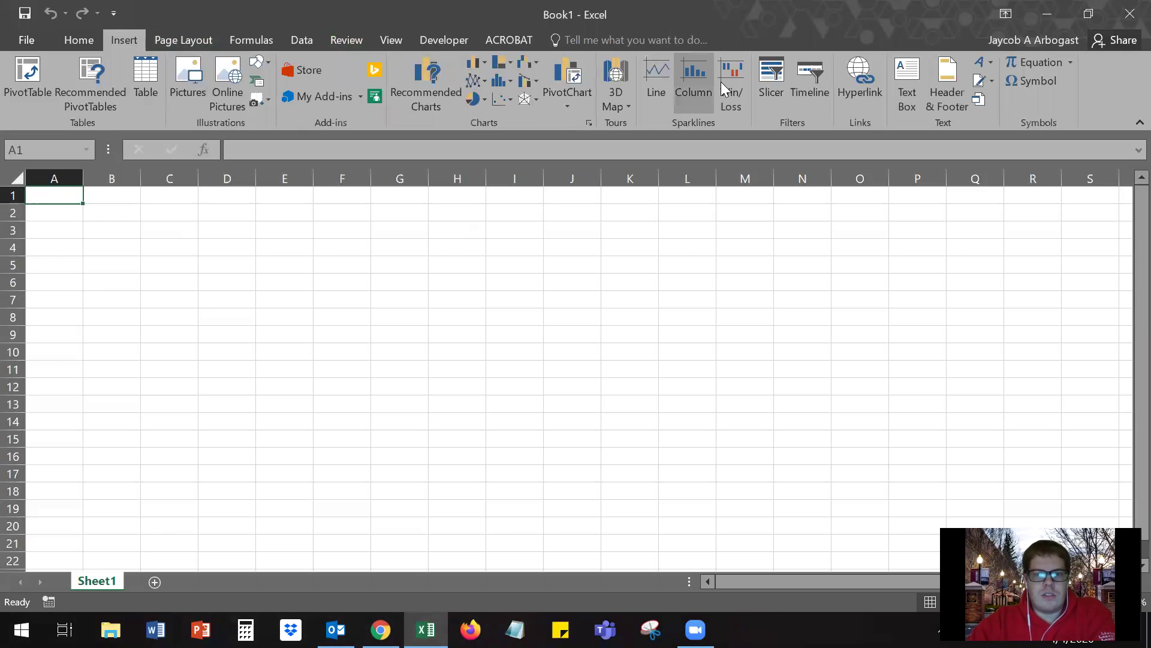
{"action": "left_click", "coordinate": [70, 37]}
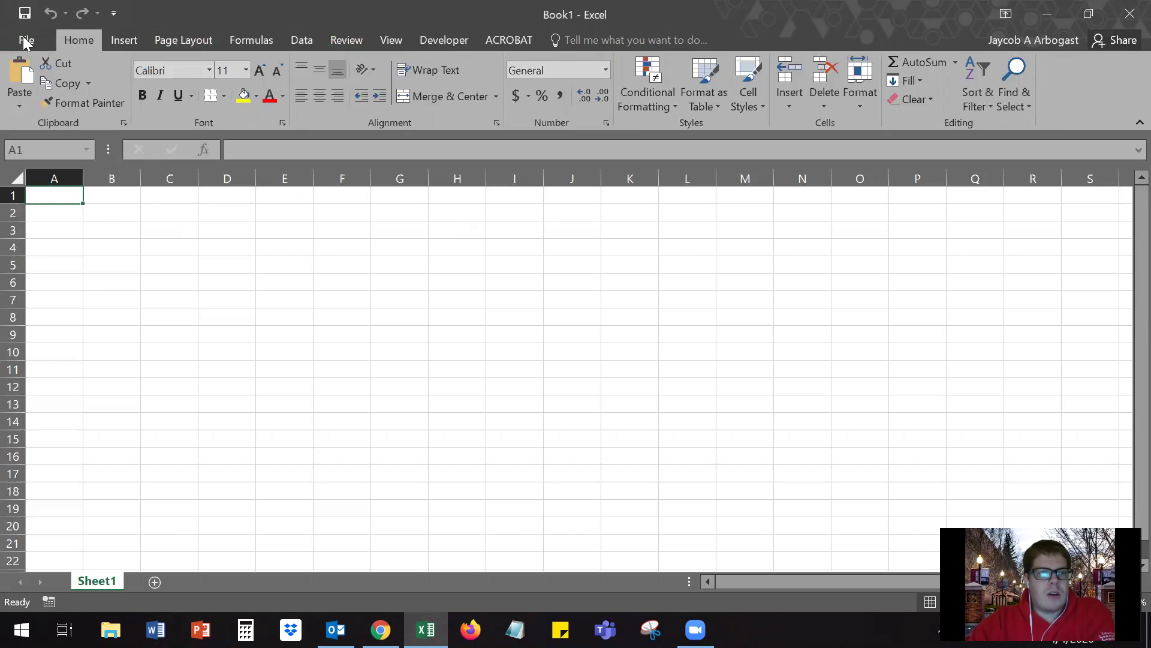
- Set the Office theme to Colorful in the Excel options
{"action": "left_click", "coordinate": [24, 41]}
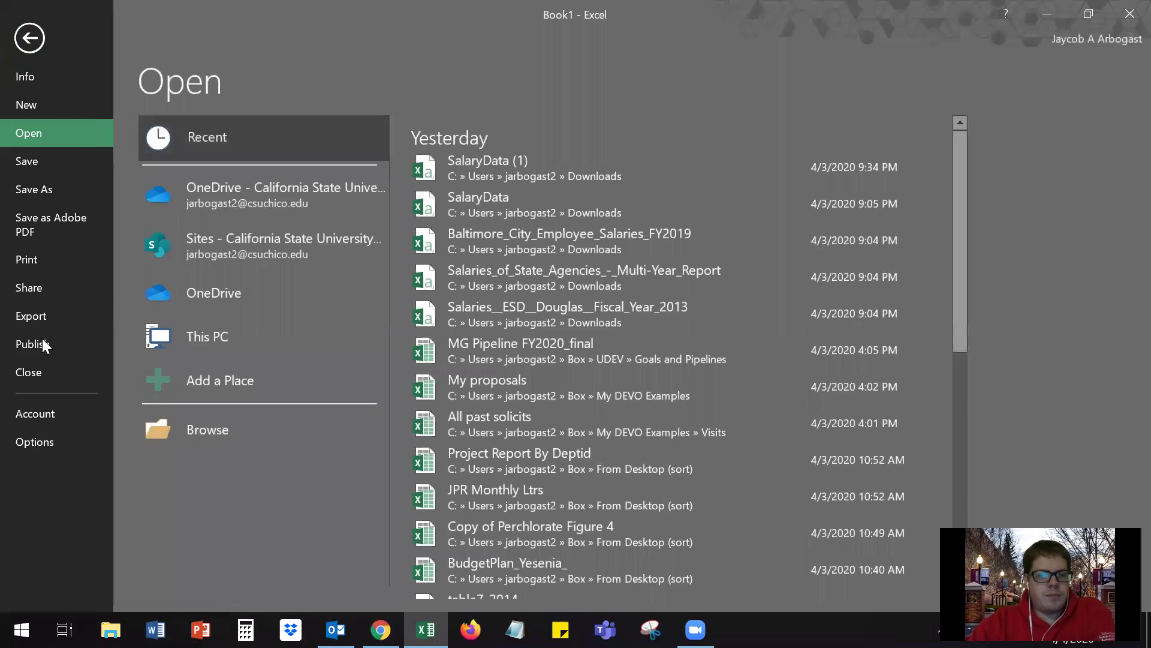
{"action": "left_click", "coordinate": [45, 436]}
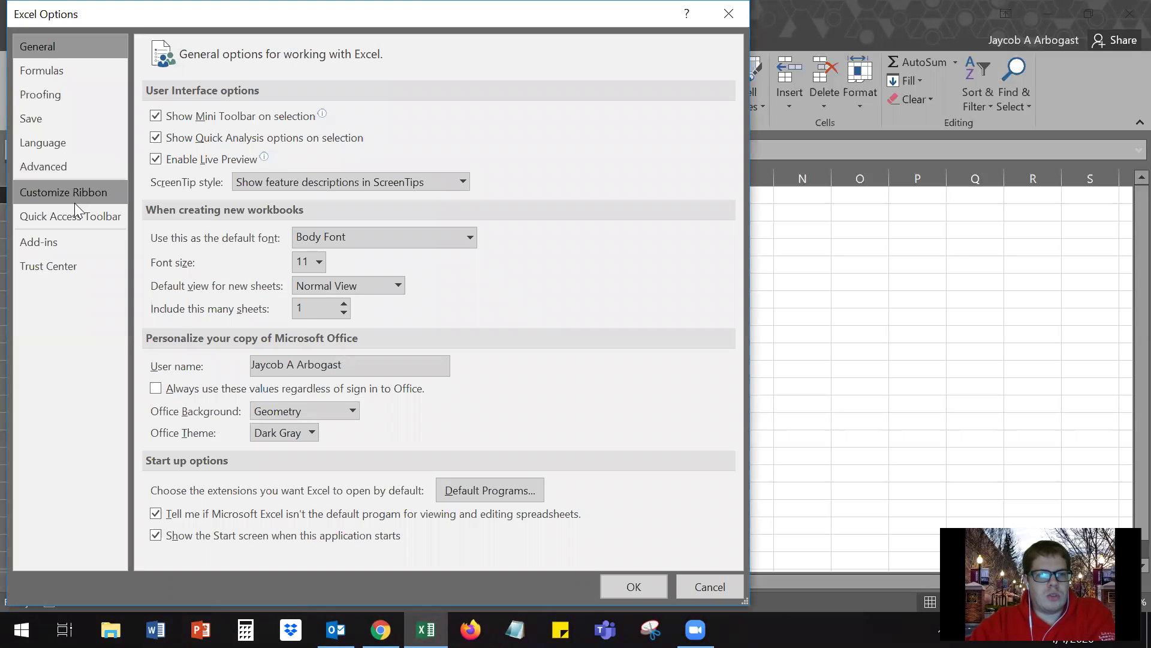
{"action": "left_click", "coordinate": [300, 434]}
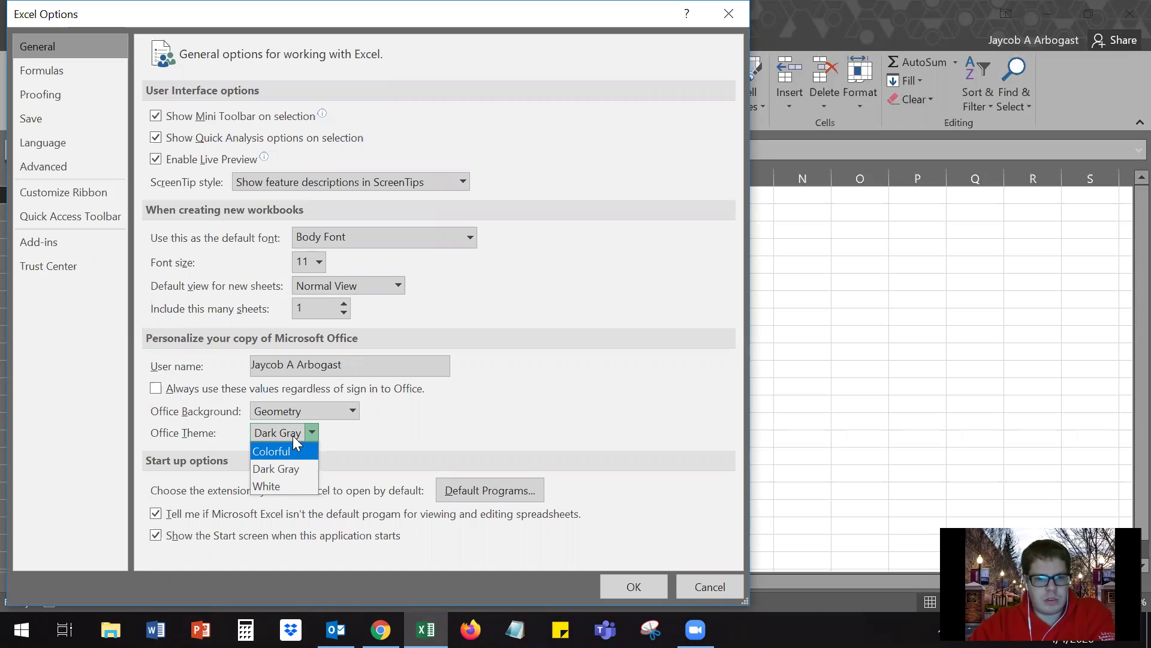
{"action": "left_click", "coordinate": [291, 453]}
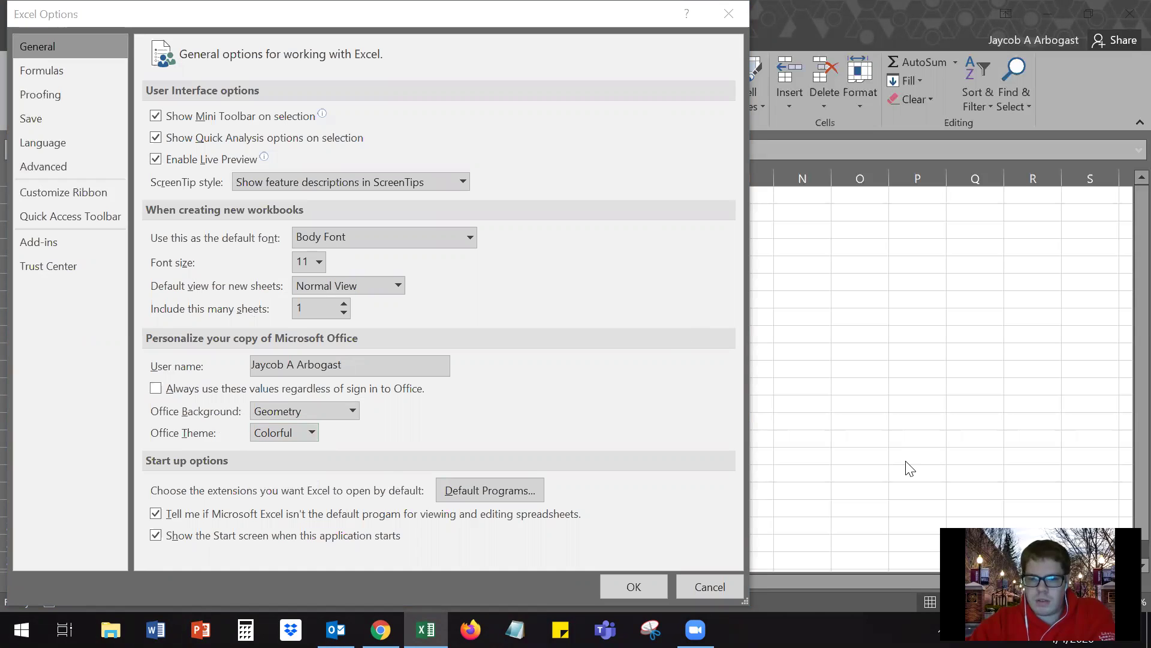
{"action": "left_click", "coordinate": [642, 583]}
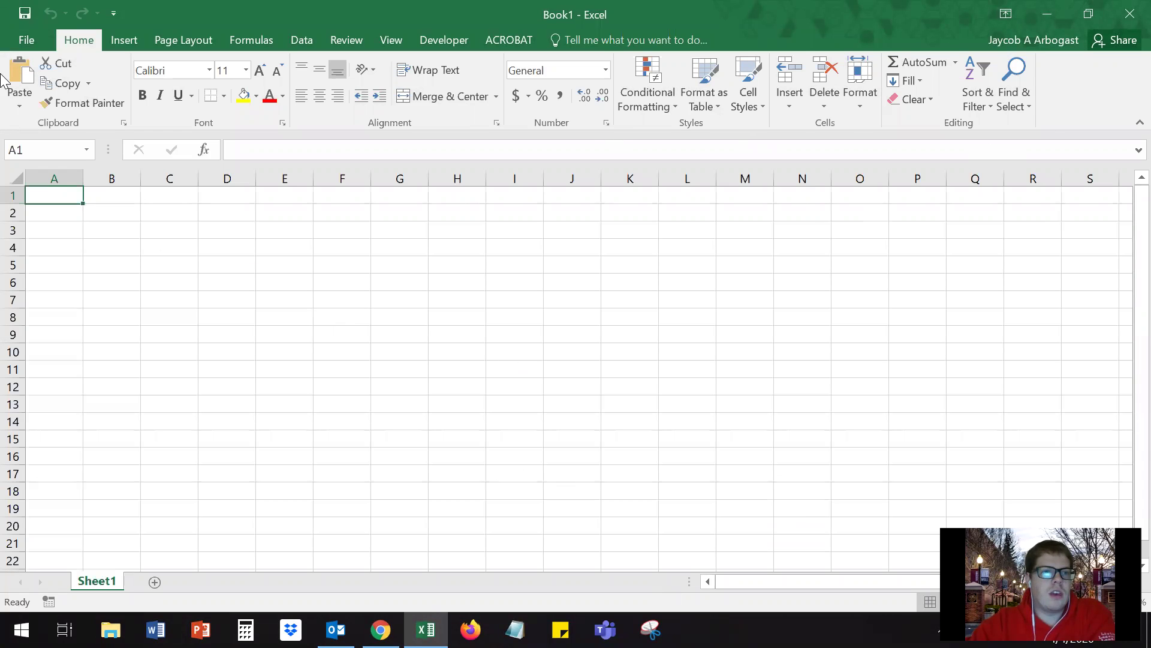
- Change the Office theme to Dark Gray in the general Excel options
{"action": "left_click", "coordinate": [25, 33]}
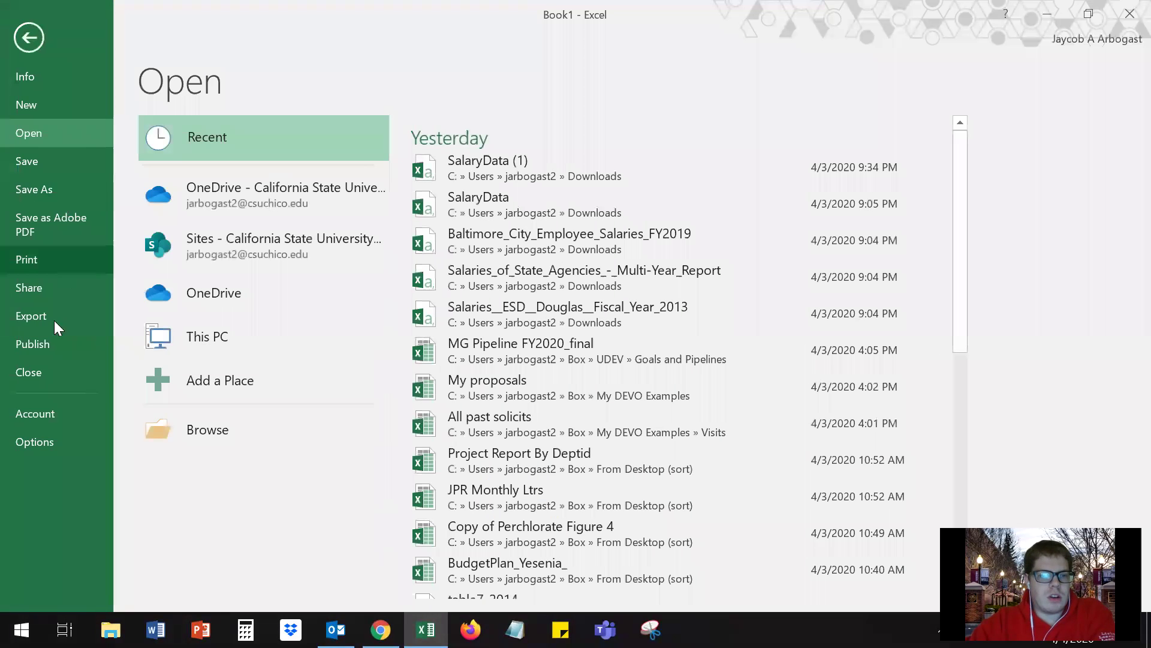
{"action": "left_click", "coordinate": [36, 440]}
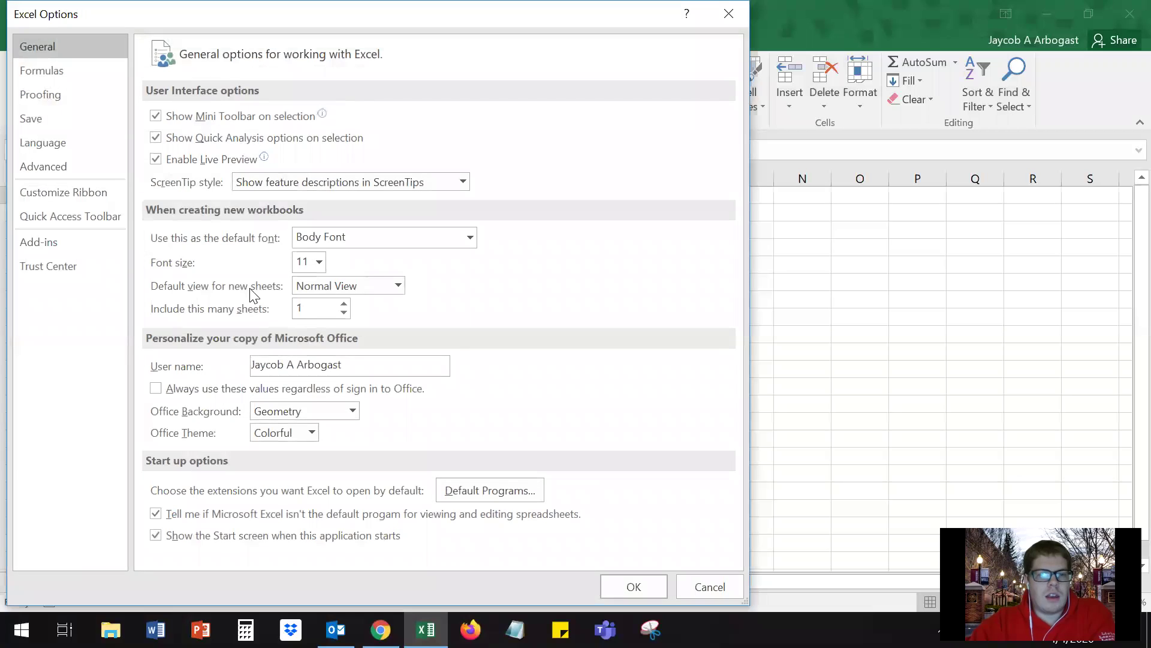
{"action": "left_click", "coordinate": [309, 434]}
{"action": "left_click", "coordinate": [304, 468]}
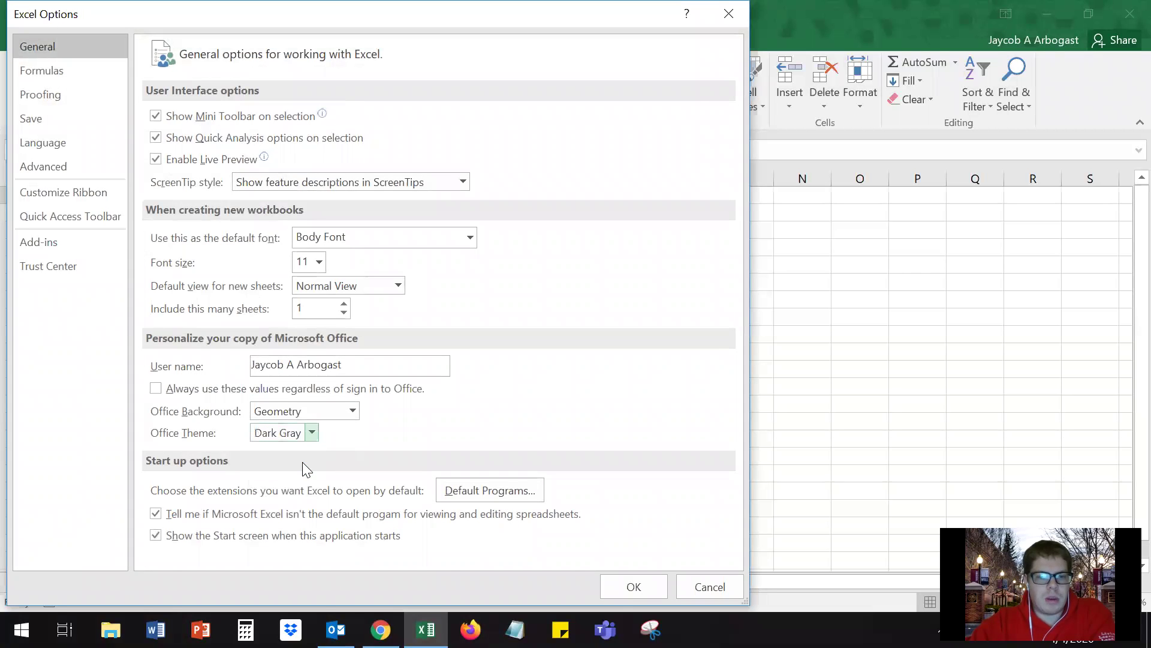
{"action": "left_click", "coordinate": [617, 589]}
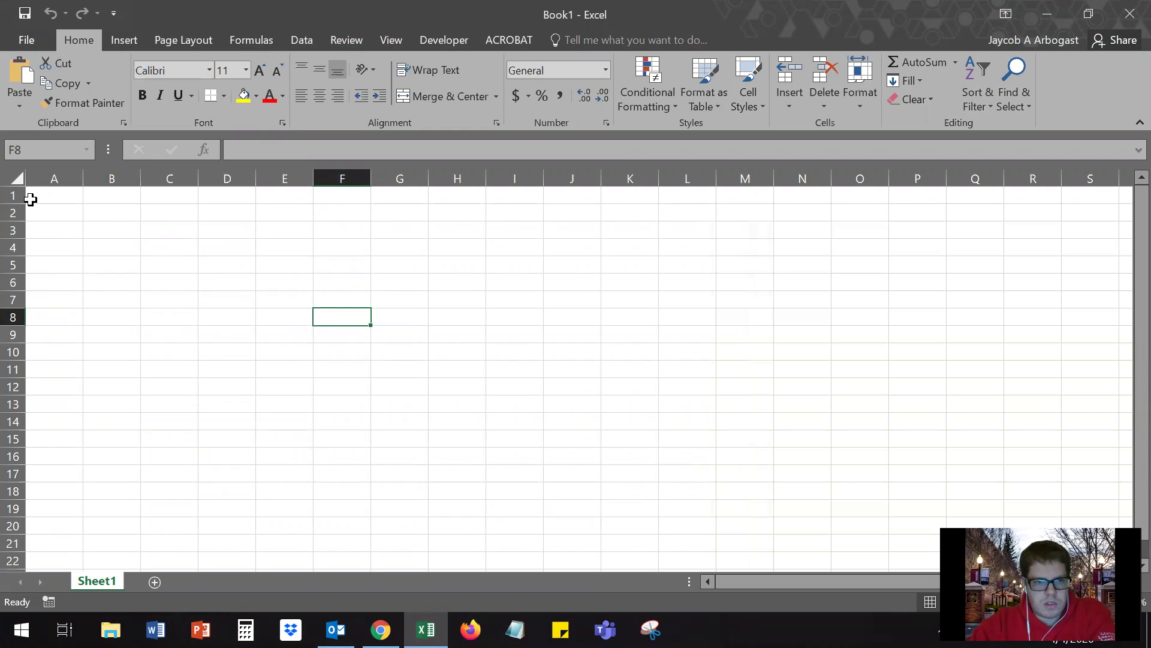
- Examine the worksheet grid by selecting a large block of cells from A1, columns A to K, and row 1
{"action": "left_click_drag", "start_coordinate": [33, 197], "coordinate": [826, 529]}
{"action": "left_click", "coordinate": [650, 421]}
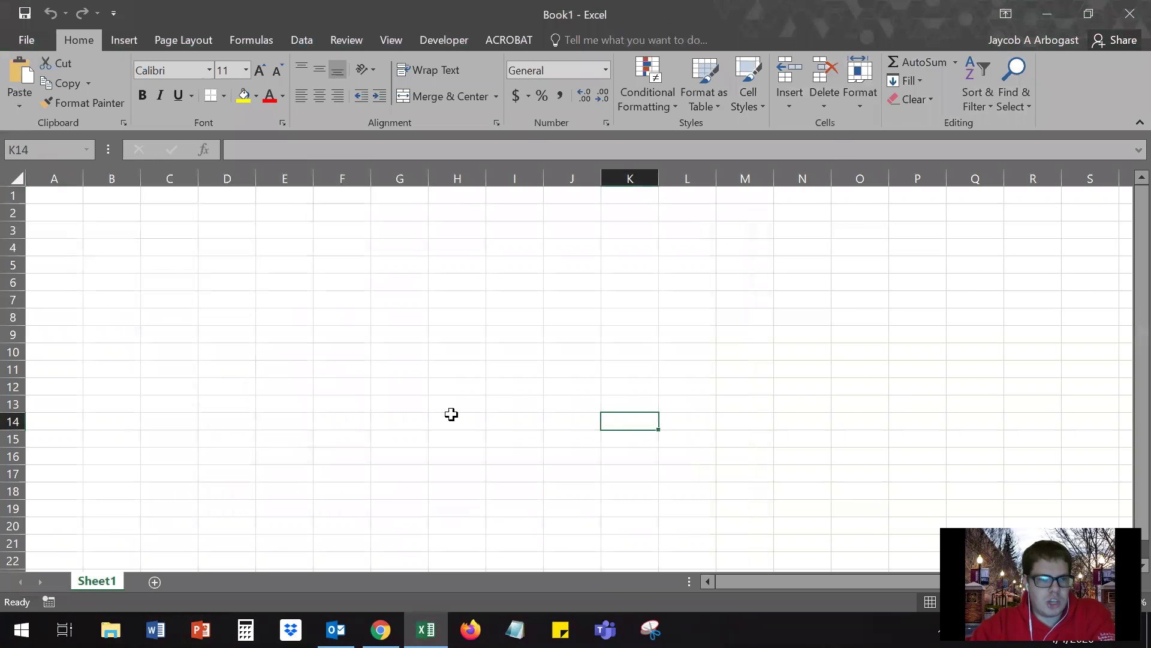
{"action": "left_click_drag", "start_coordinate": [54, 178], "coordinate": [611, 190]}
{"action": "mouse_move", "coordinate": [7, 192]}
{"action": "left_mouse_down"}
{"action": "mouse_move", "coordinate": [21, 453]}
{"action": "mouse_move", "coordinate": [13, 506]}
{"action": "mouse_move", "coordinate": [7, 195]}
{"action": "left_mouse_up"}
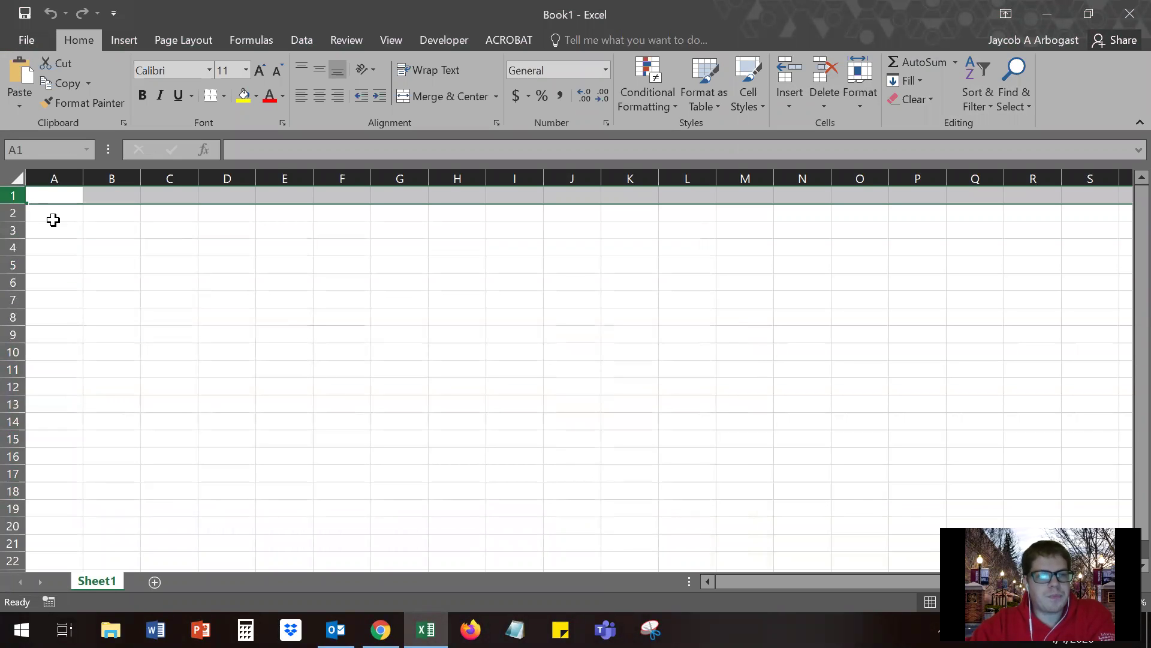
- Select individual cells across the sheet, such as C4, D9, I9, M10 and E15, to examine how cells are addressed
{"action": "left_click", "coordinate": [51, 216]}
{"action": "left_click", "coordinate": [144, 246]}
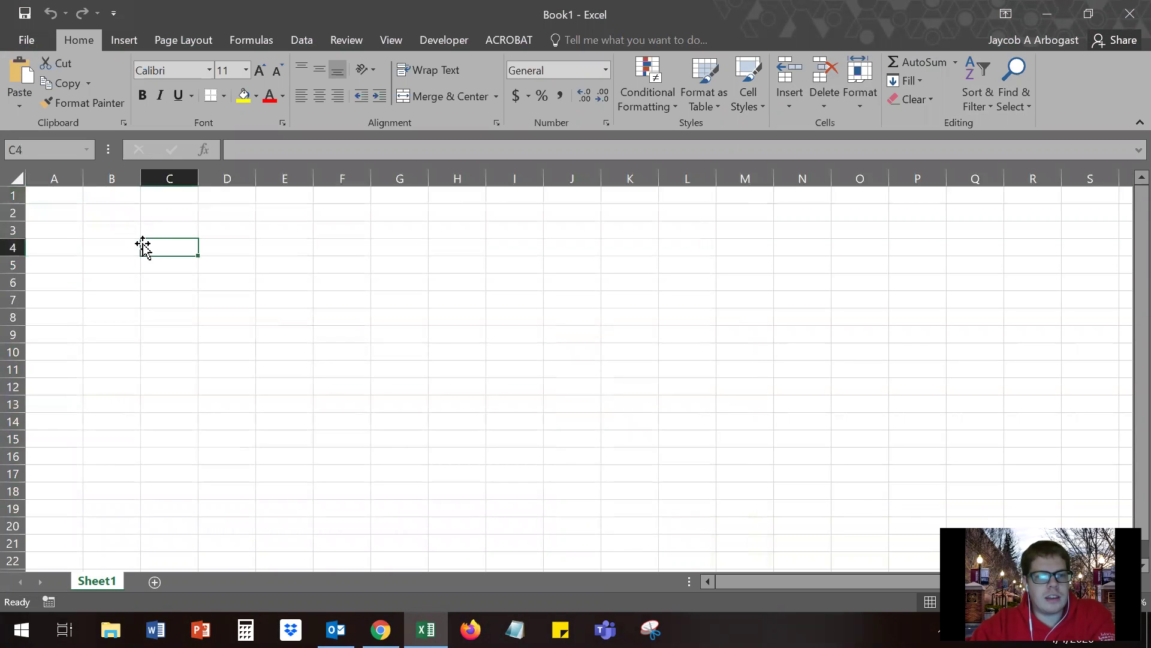
{"action": "left_click", "coordinate": [303, 277]}
{"action": "left_click", "coordinate": [220, 336]}
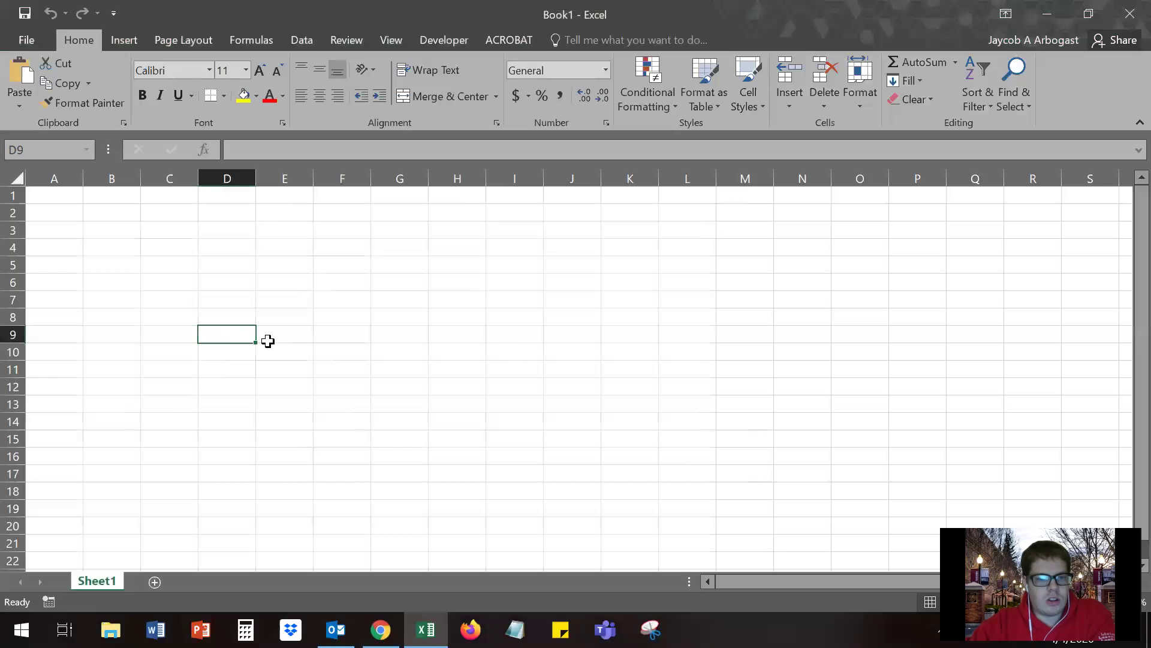
{"action": "left_click", "coordinate": [489, 340]}
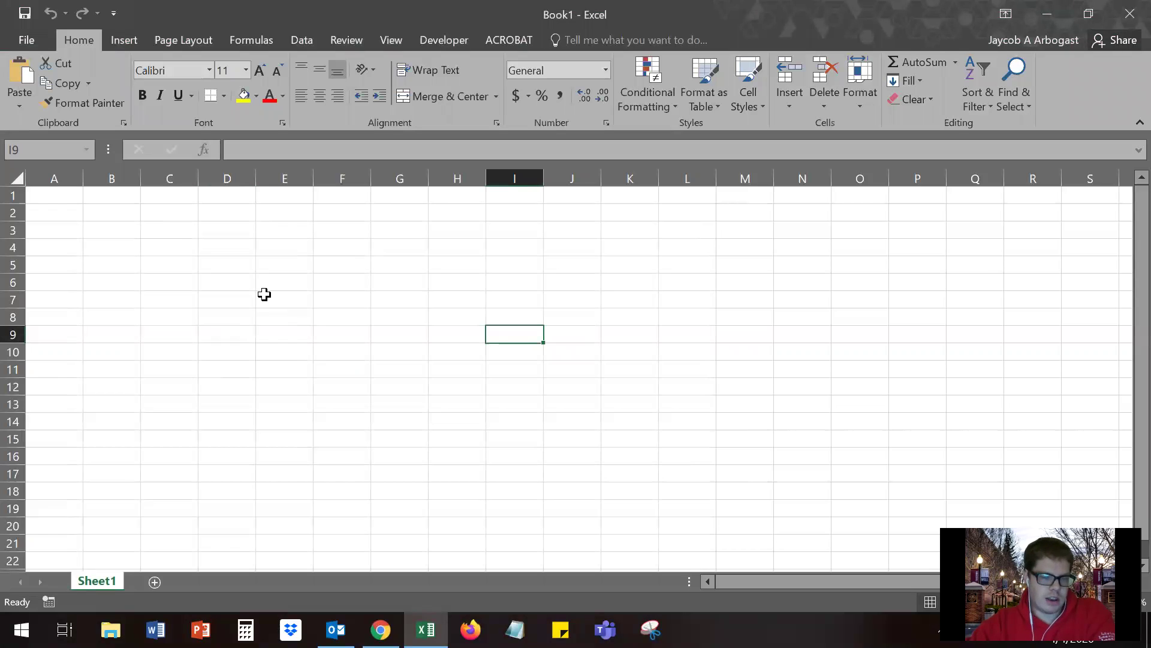
{"action": "left_click", "coordinate": [234, 271]}
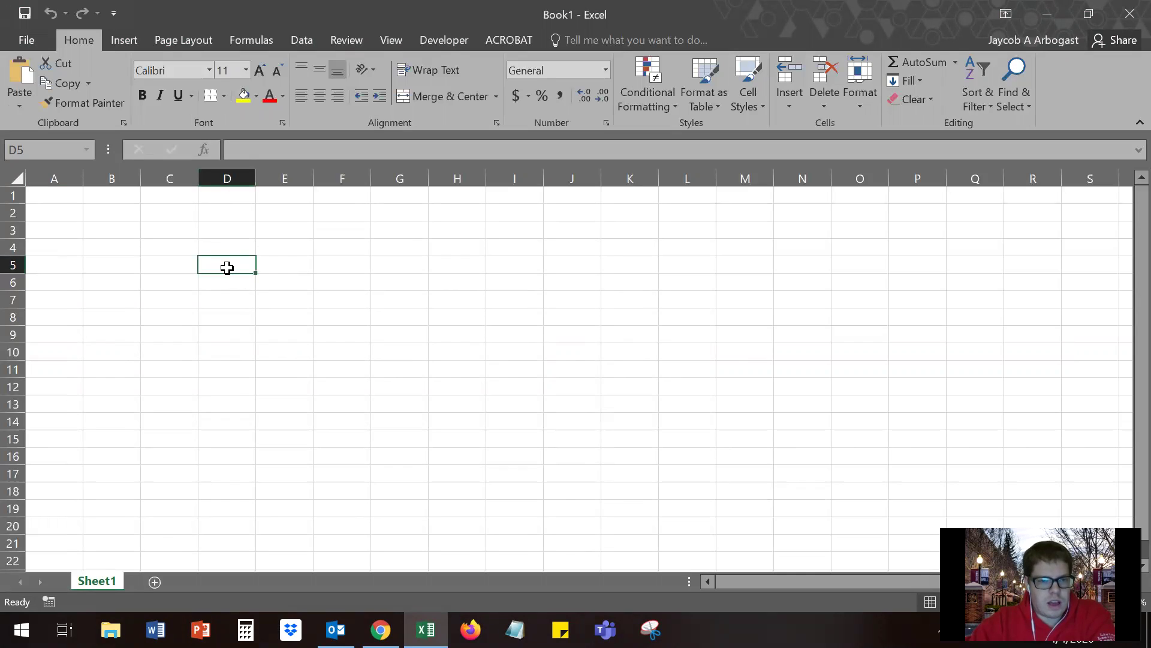
{"action": "left_click", "coordinate": [481, 344]}
{"action": "left_click", "coordinate": [740, 347]}
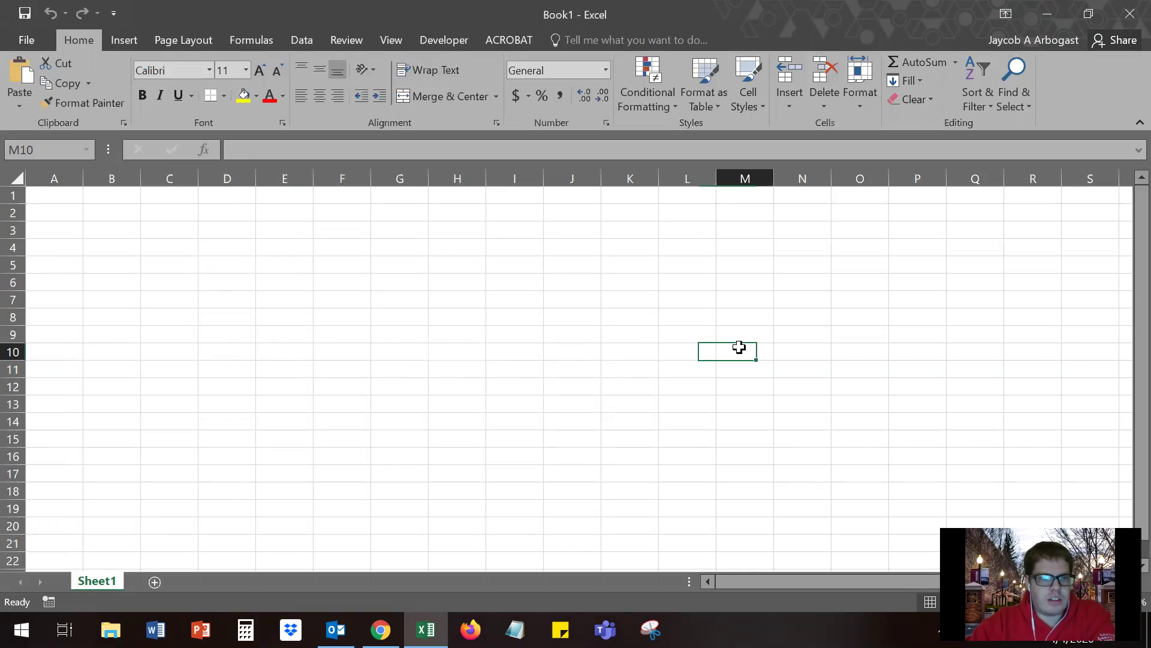
{"action": "left_click", "coordinate": [301, 435]}
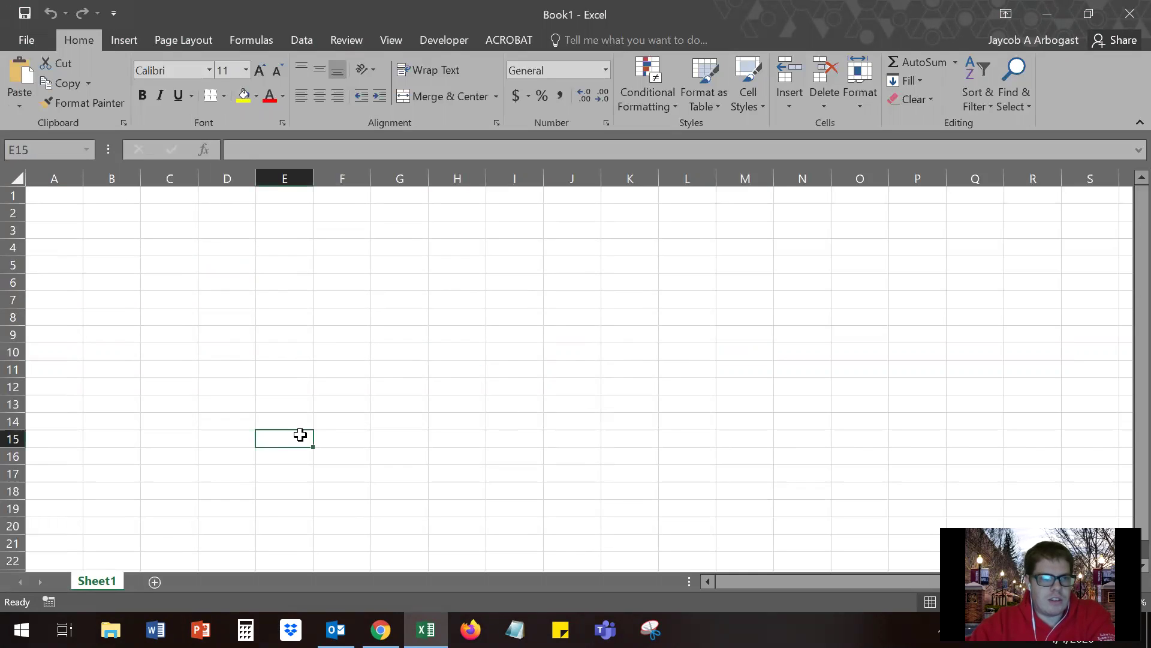
{"action": "left_click", "coordinate": [173, 314]}
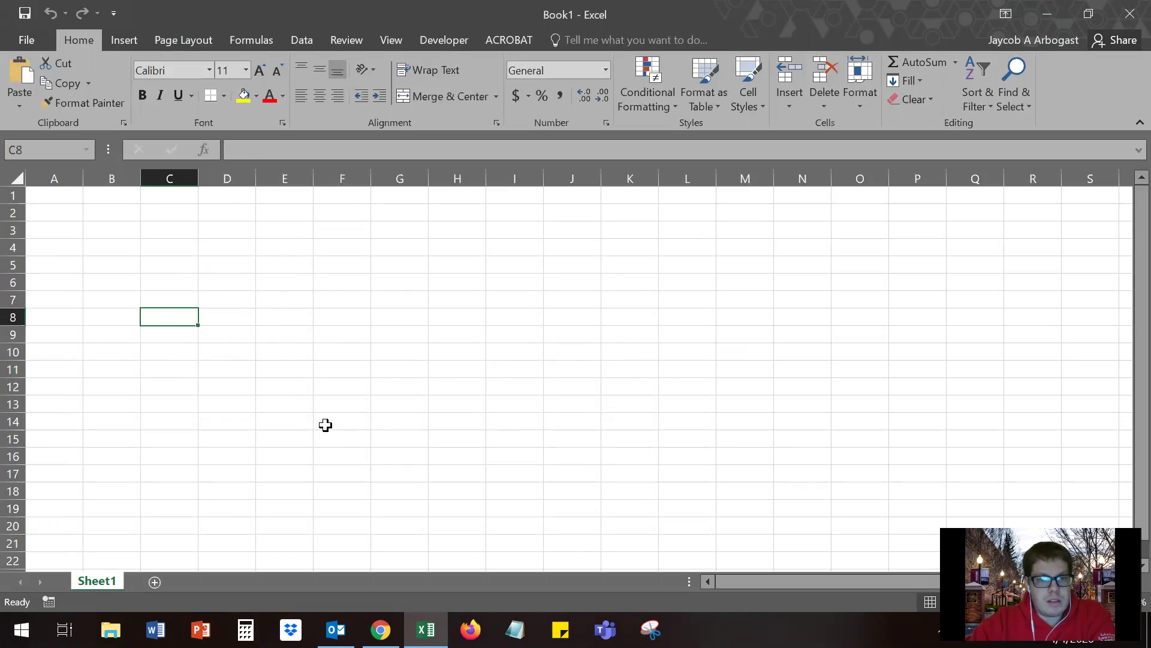
{"action": "left_click", "coordinate": [82, 333]}
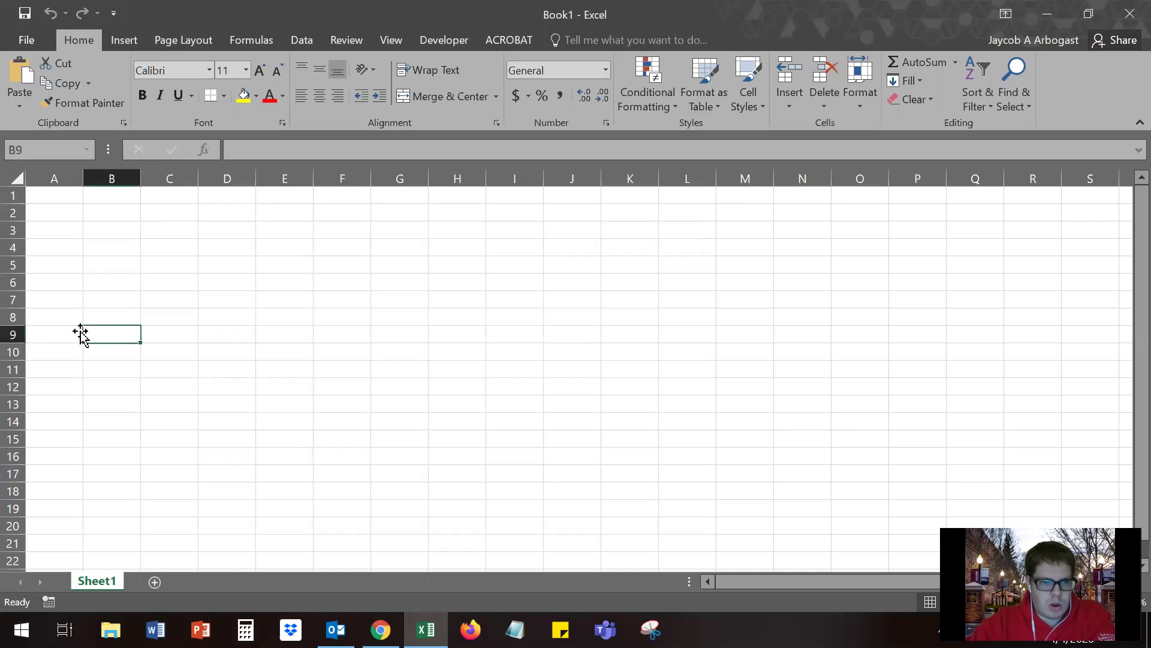
- Jump from cell A9 to the last row of column A, and return to cell A1
{"action": "left_click", "coordinate": [64, 332]}
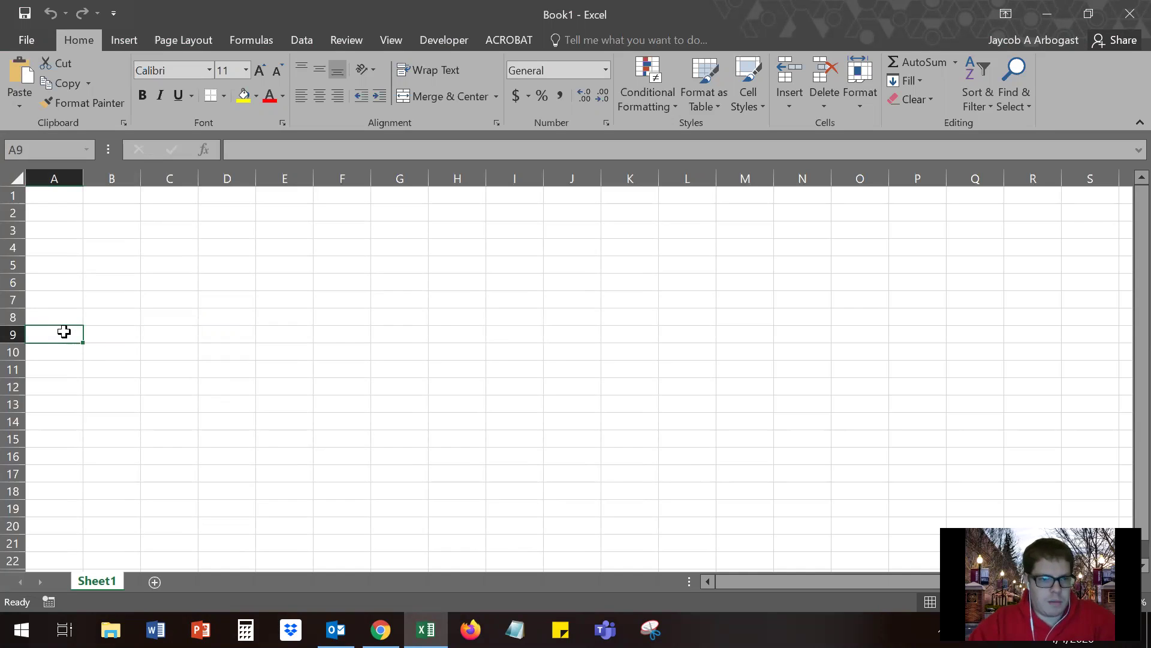
{"action": "key", "text": "ctrl+Down"}
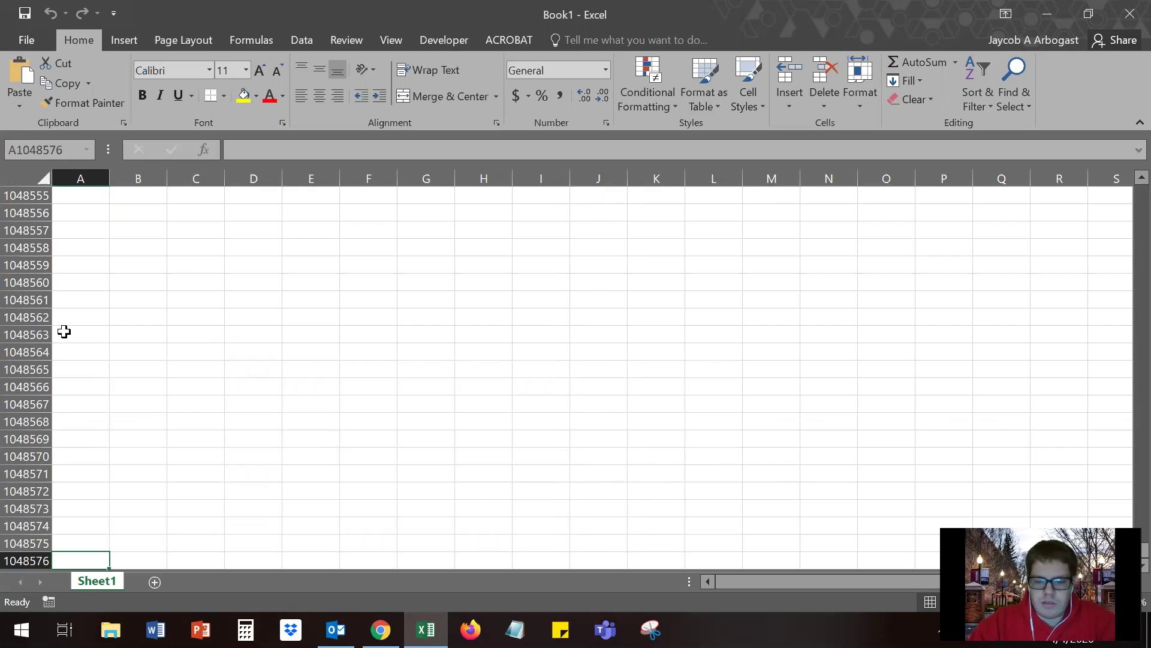
{"action": "key", "text": "ctrl+Home"}
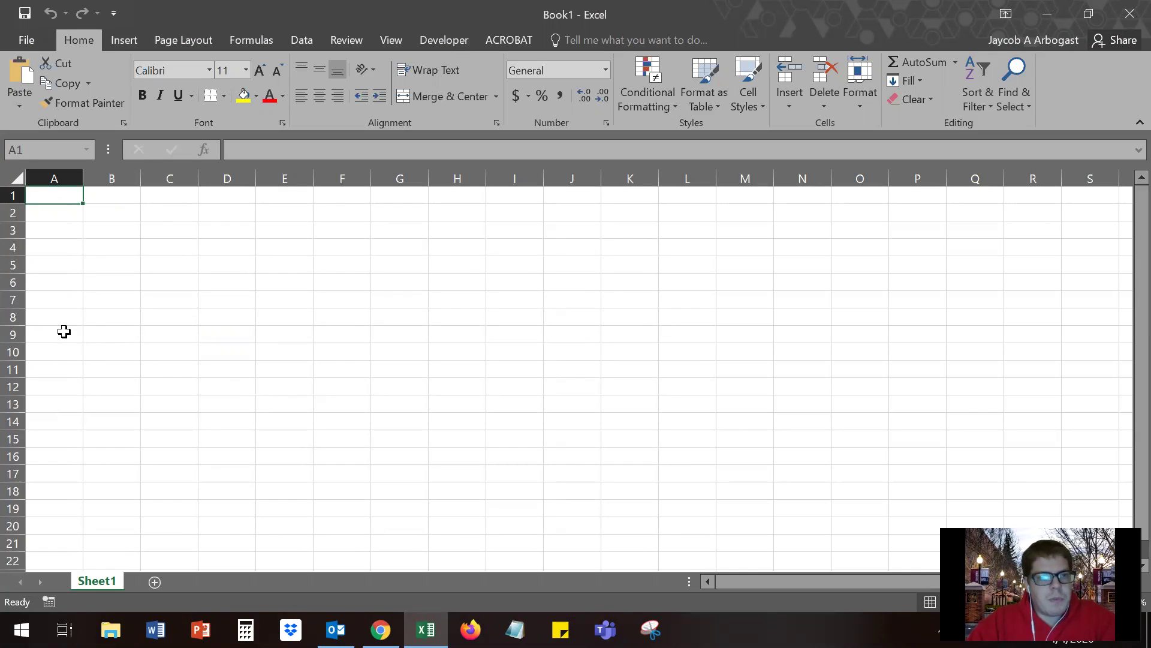
- Move along row 1 past column Z to examine the double-letter column headings, and jump to the sheet's last column
{"action": "key", "text": "Right"}
{"action": "key", "text": "Right"}
{"action": "key", "text": "Right"}
{"action": "key", "text": "Right"}
{"action": "key", "text": "Right"}
{"action": "key", "text": "Right"}
{"action": "key", "text": "Right"}
{"action": "key", "text": "Right"}
{"action": "key", "text": "Right"}
{"action": "key", "text": "Right"}
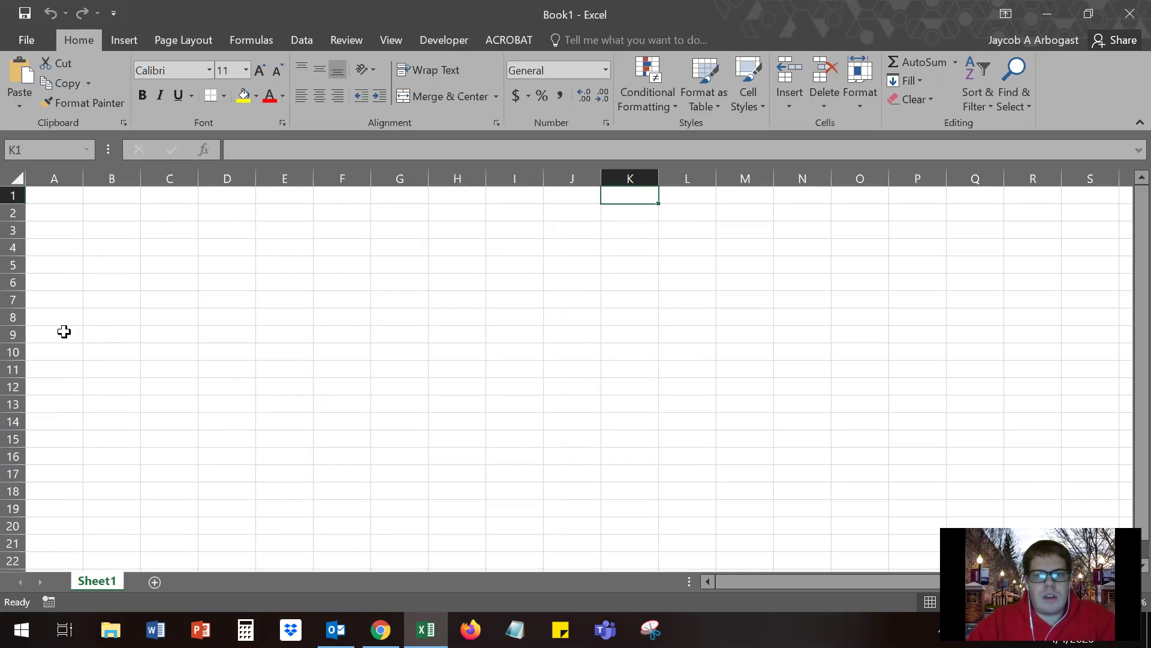
{"action": "key", "text": "Right"}
{"action": "key", "text": "Right"}
{"action": "key", "text": "Right"}
{"action": "key", "text": "Right"}
{"action": "key", "text": "Right"}
{"action": "key", "text": "Right"}
{"action": "key", "text": "Right"}
{"action": "key", "text": "Right"}
{"action": "key", "text": "Right"}
{"action": "key", "text": "Right"}
{"action": "key", "text": "Right"}
{"action": "key", "text": "Right"}
{"action": "key", "text": "Right"}
{"action": "key", "text": "Right"}
{"action": "key", "text": "Right"}
{"action": "key", "text": "Right"}
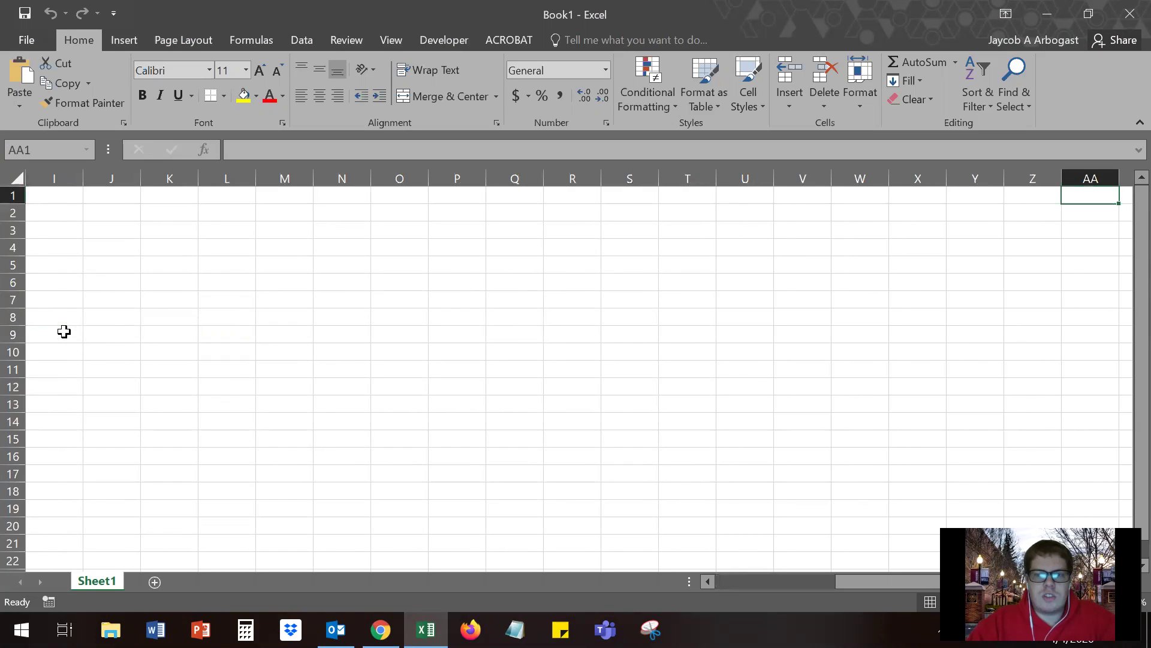
{"action": "key", "text": "Right"}
{"action": "key", "text": "Right"}
{"action": "key", "text": "Right"}
{"action": "key", "text": "Right"}
{"action": "key", "text": "Right"}
{"action": "key", "text": "Right"}
{"action": "key", "text": "Right"}
{"action": "key", "text": "Right"}
{"action": "key", "text": "Right"}
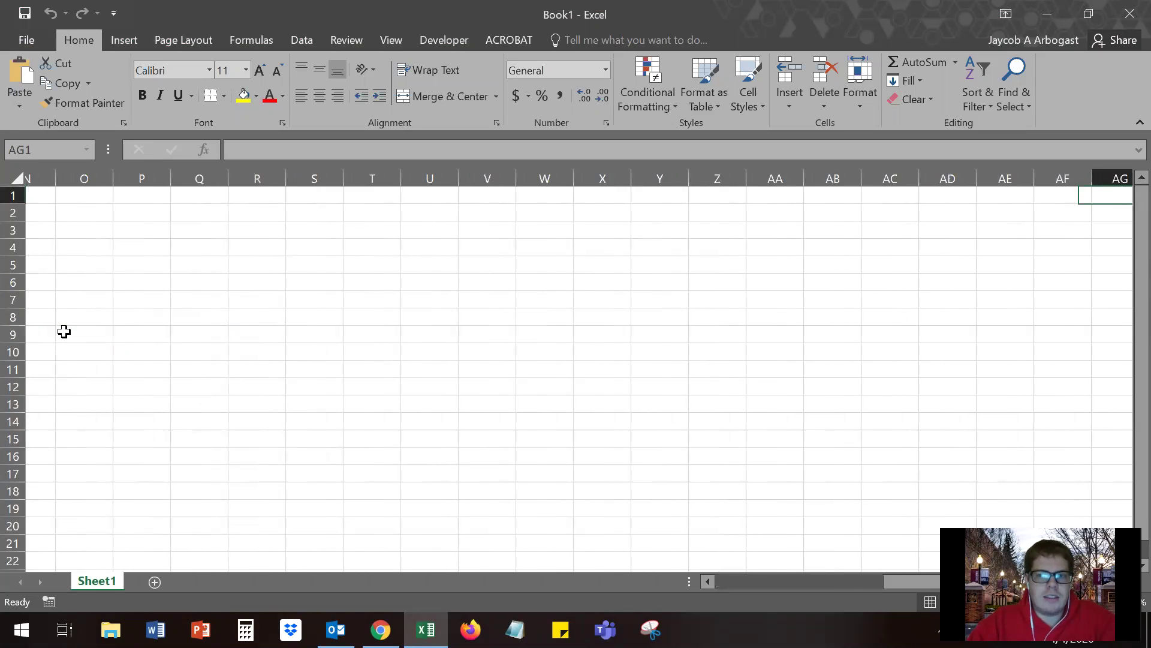
{"action": "key", "text": "Right"}
{"action": "key", "text": "Right"}
{"action": "key", "text": "Right"}
{"action": "key", "text": "Right"}
{"action": "key", "text": "Right"}
{"action": "key", "text": "Right"}
{"action": "key", "text": "ctrl+Right"}
{"action": "key", "text": "Left"}
{"action": "key", "text": "Right"}
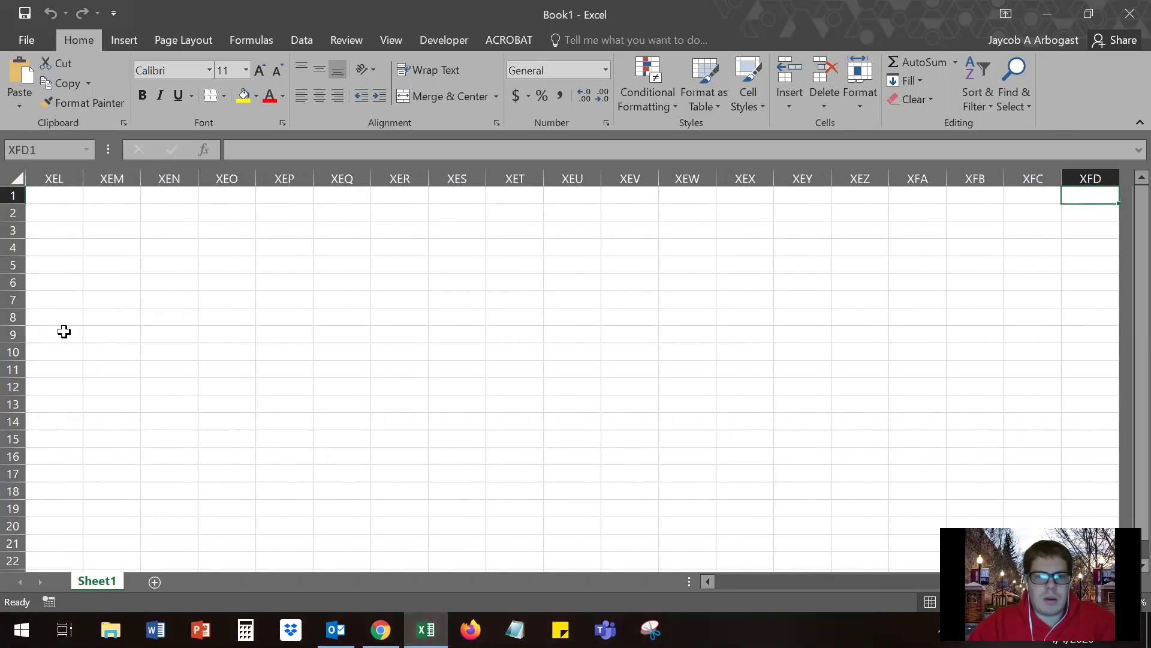
- Move left along row 1 from the sheet's last column, and jump back to cell A1
{"action": "key", "text": "Left"}
{"action": "key", "text": "Left"}
{"action": "key", "text": "Left"}
{"action": "key", "text": "Left"}
{"action": "key", "text": "Left"}
{"action": "key", "text": "Left"}
{"action": "key", "text": "ctrl+Left"}
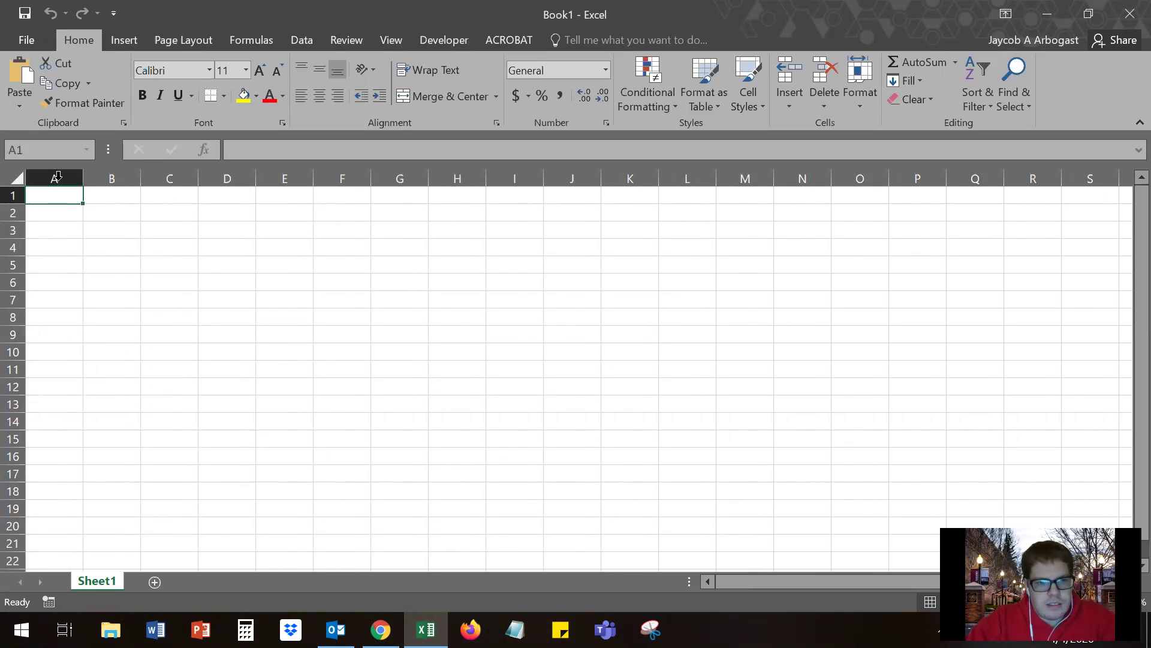
- Examine the list of available fonts with cell B4 selected, leaving the font as it is
{"action": "left_click", "coordinate": [357, 296]}
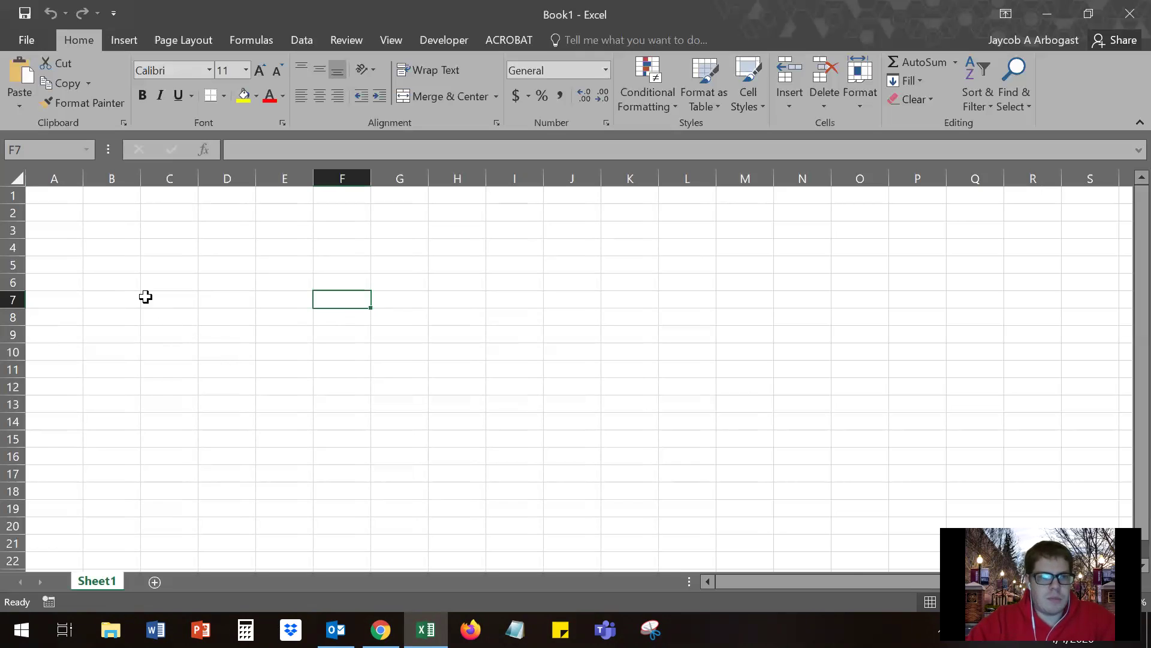
{"action": "left_click", "coordinate": [108, 253]}
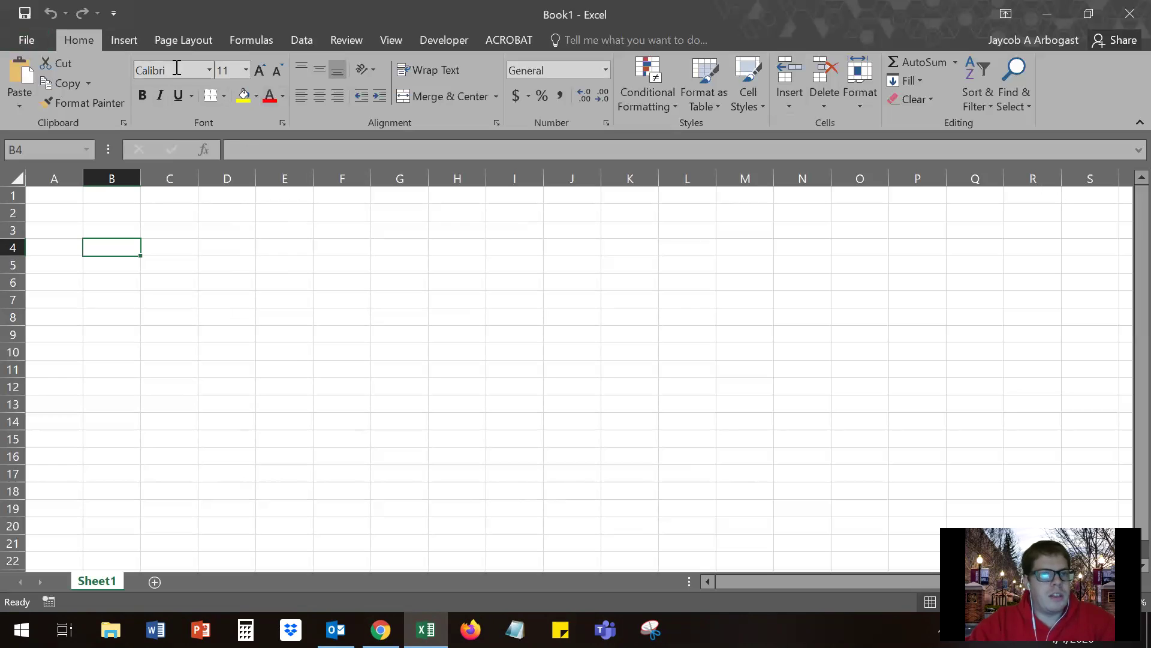
{"action": "left_click", "coordinate": [210, 70]}
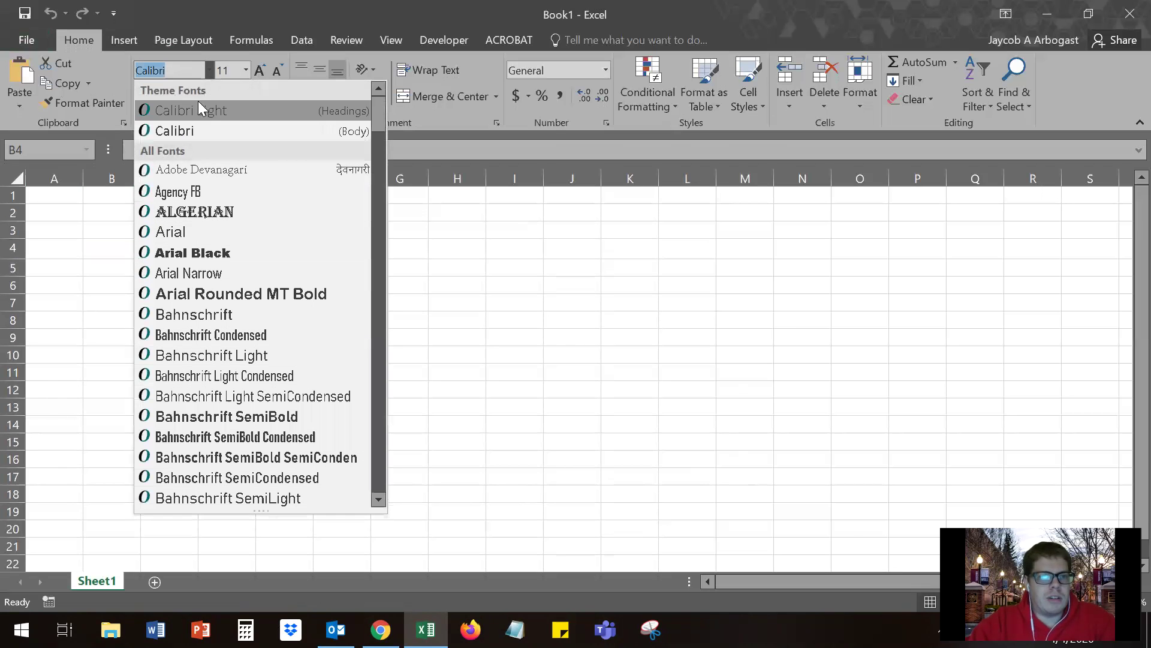
{"action": "left_click", "coordinate": [194, 57]}
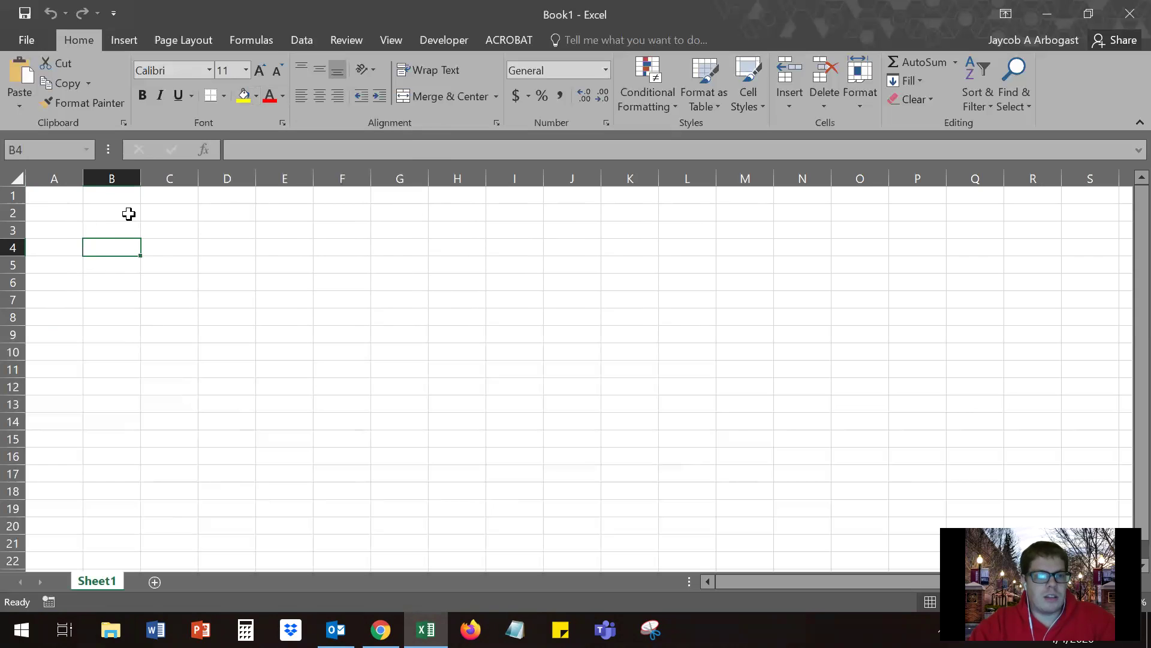
- Fill the range B2:E7 with yellow, and undo the fill
{"action": "left_click_drag", "start_coordinate": [121, 213], "coordinate": [299, 300]}
{"action": "left_click", "coordinate": [244, 96]}
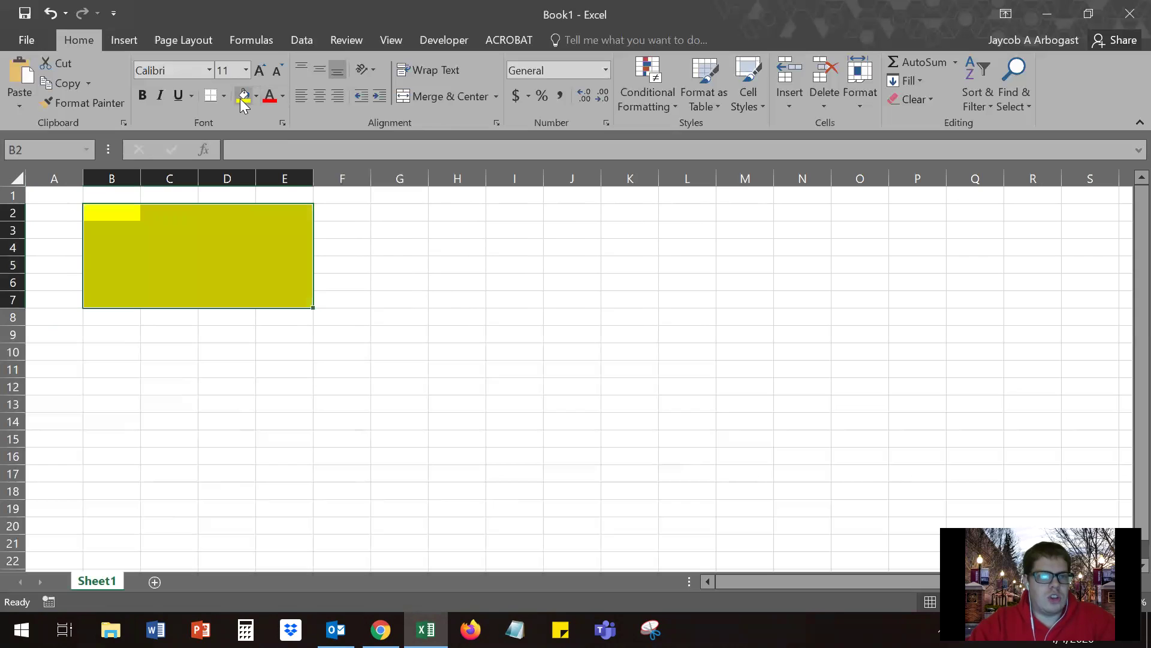
{"action": "left_click", "coordinate": [355, 243]}
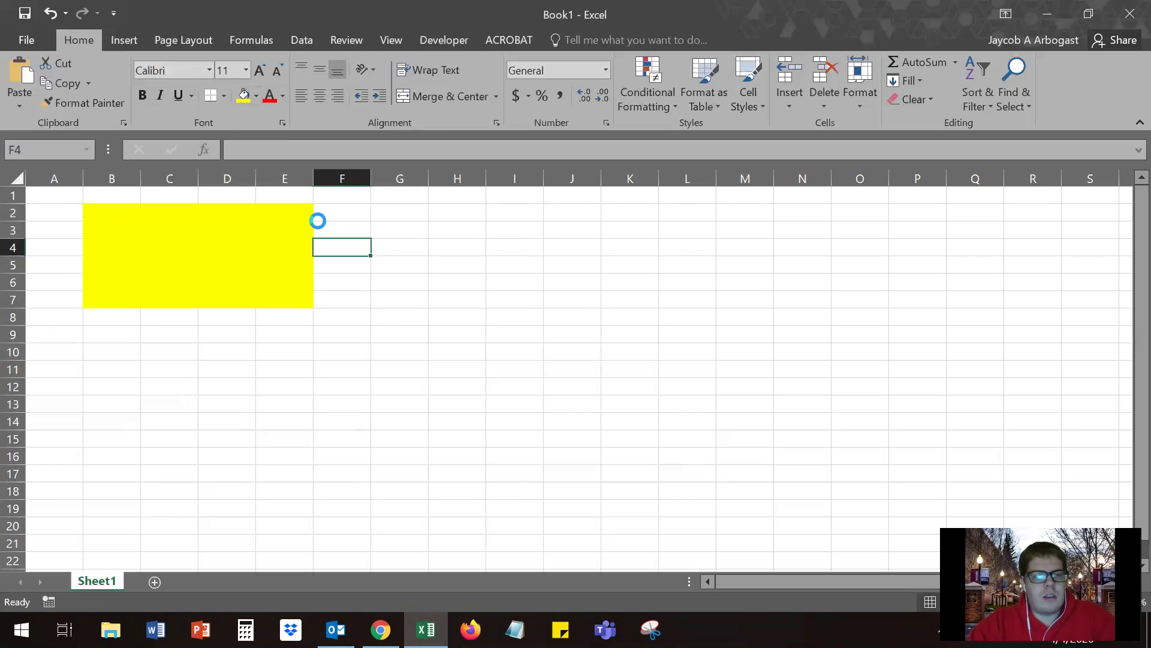
{"action": "key", "text": "ctrl+z"}
{"action": "left_click", "coordinate": [126, 243]}
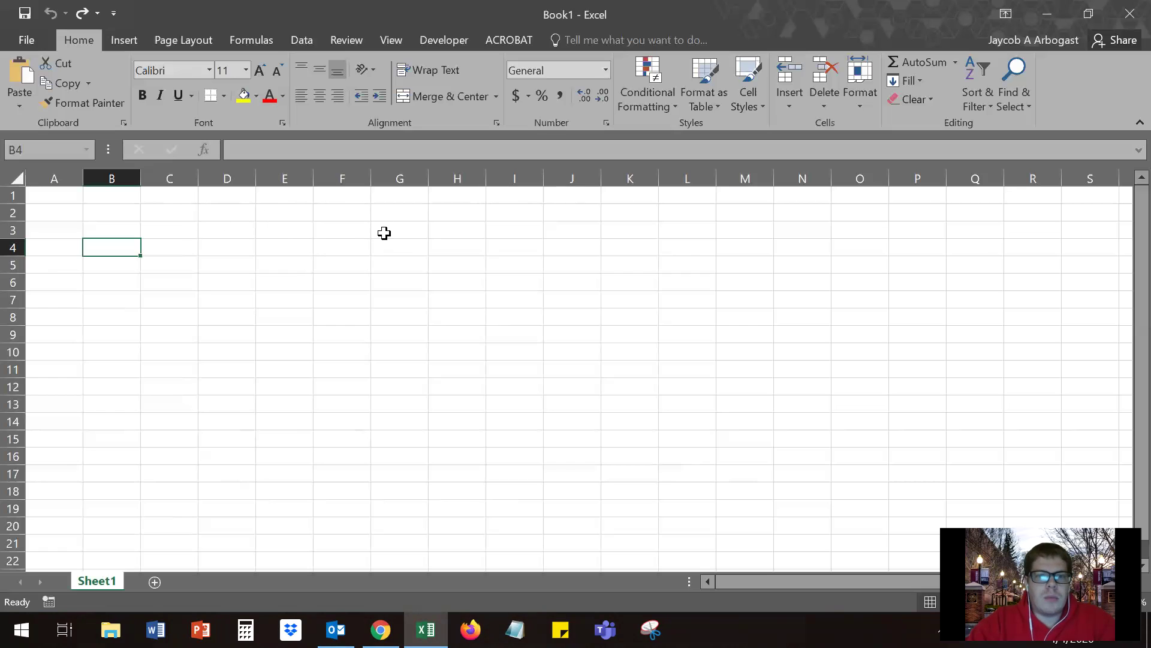
- Enter 100 in cell A1 and apply the Accounting number format with a dollar sign
{"action": "left_click", "coordinate": [72, 213]}
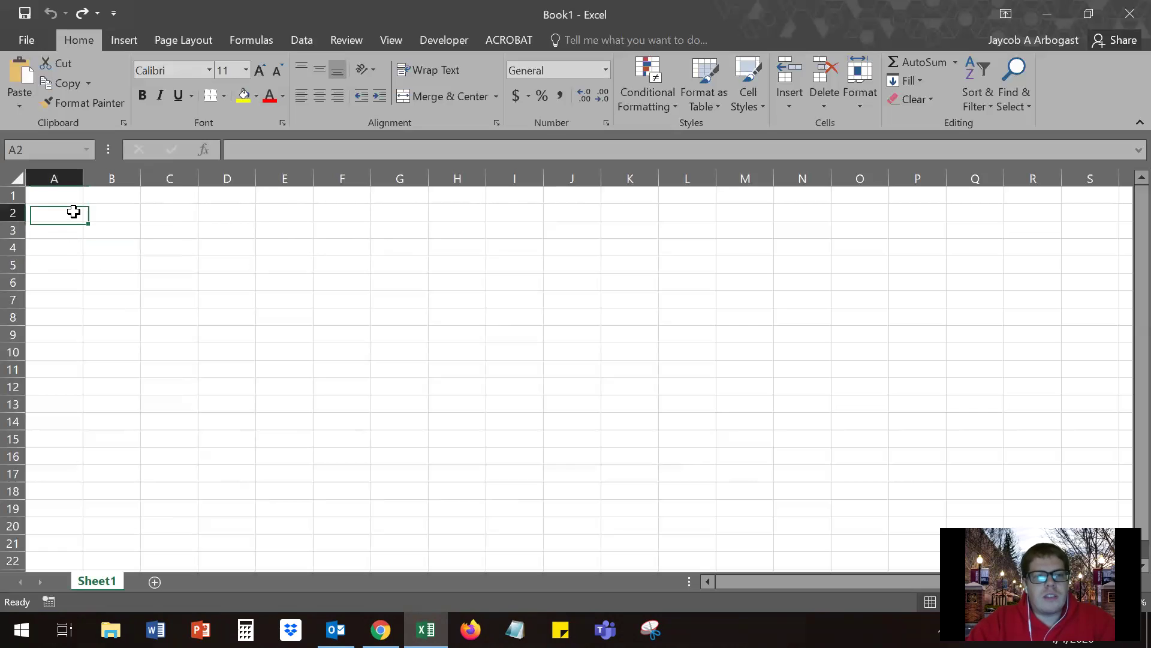
{"action": "left_click", "coordinate": [72, 194]}
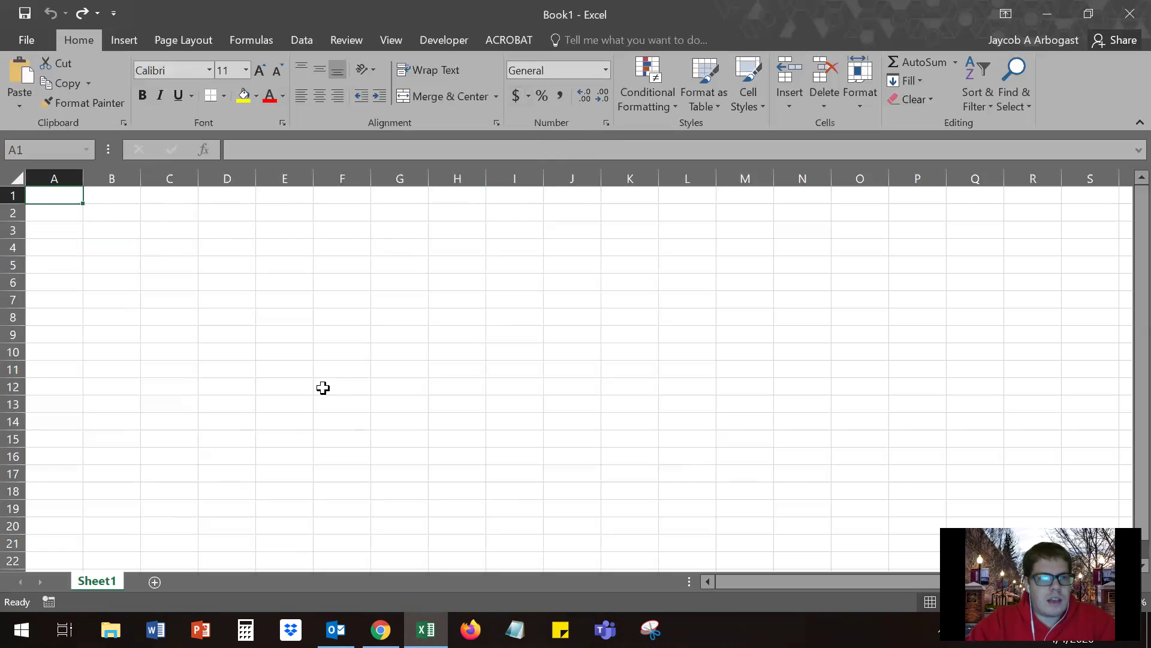
{"action": "type", "text": "100"}
{"action": "key", "text": "Return"}
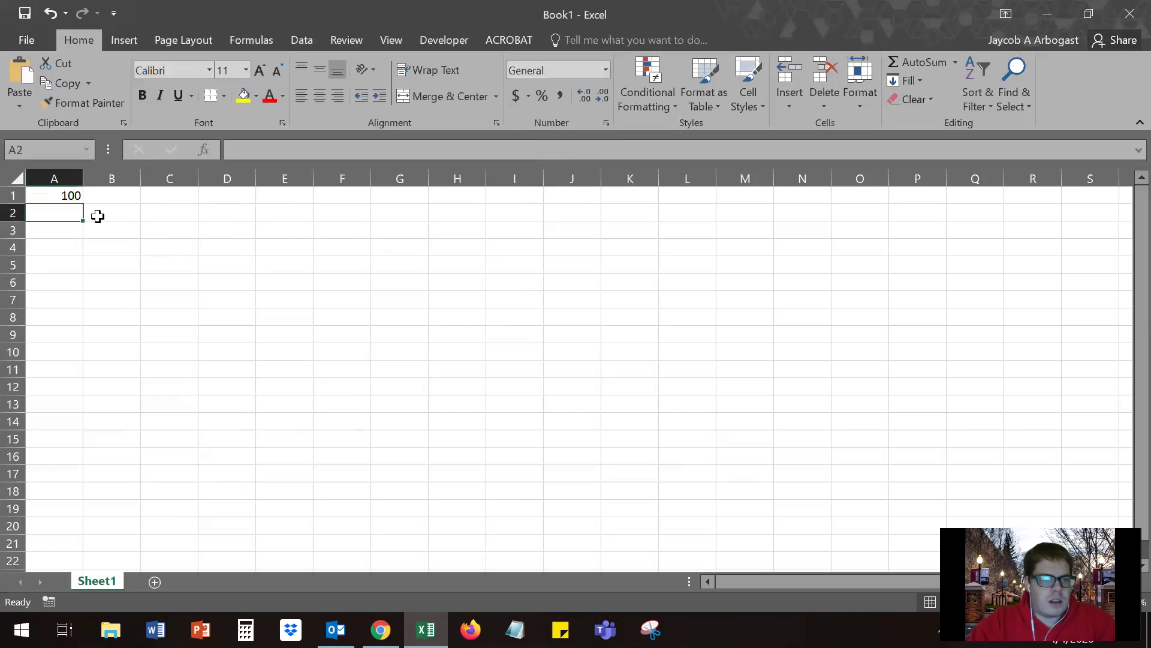
{"action": "left_click", "coordinate": [69, 193]}
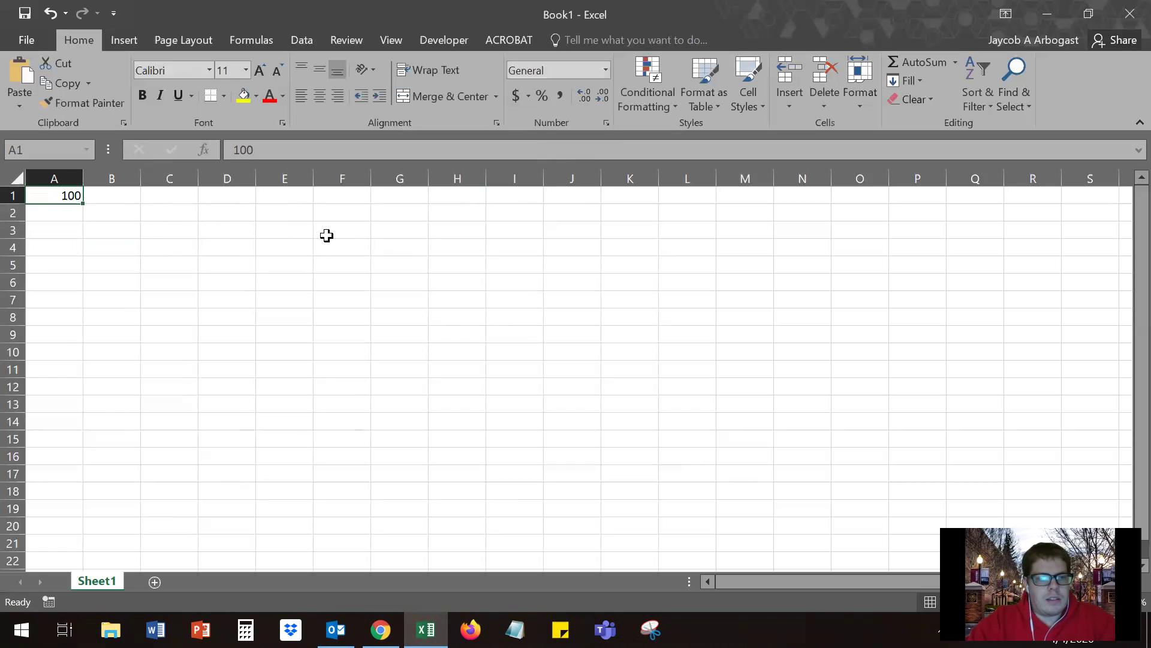
{"action": "left_click", "coordinate": [513, 98]}
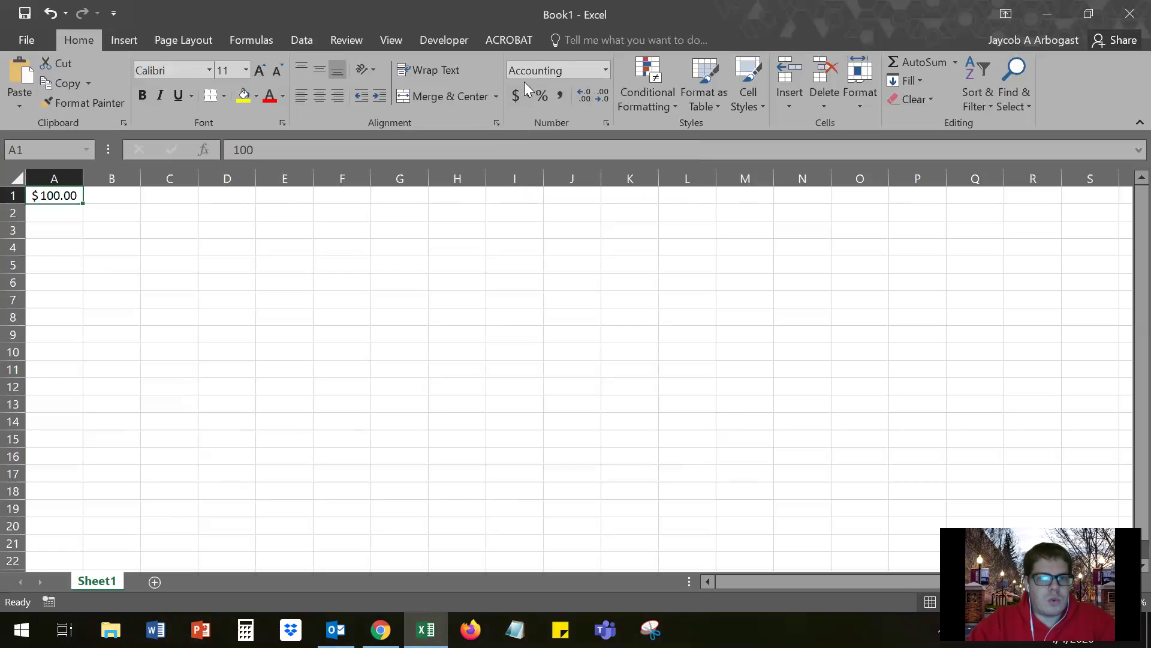
- Apply the percent style to cell A1 and enter 100 again as its value
{"action": "left_click", "coordinate": [542, 96]}
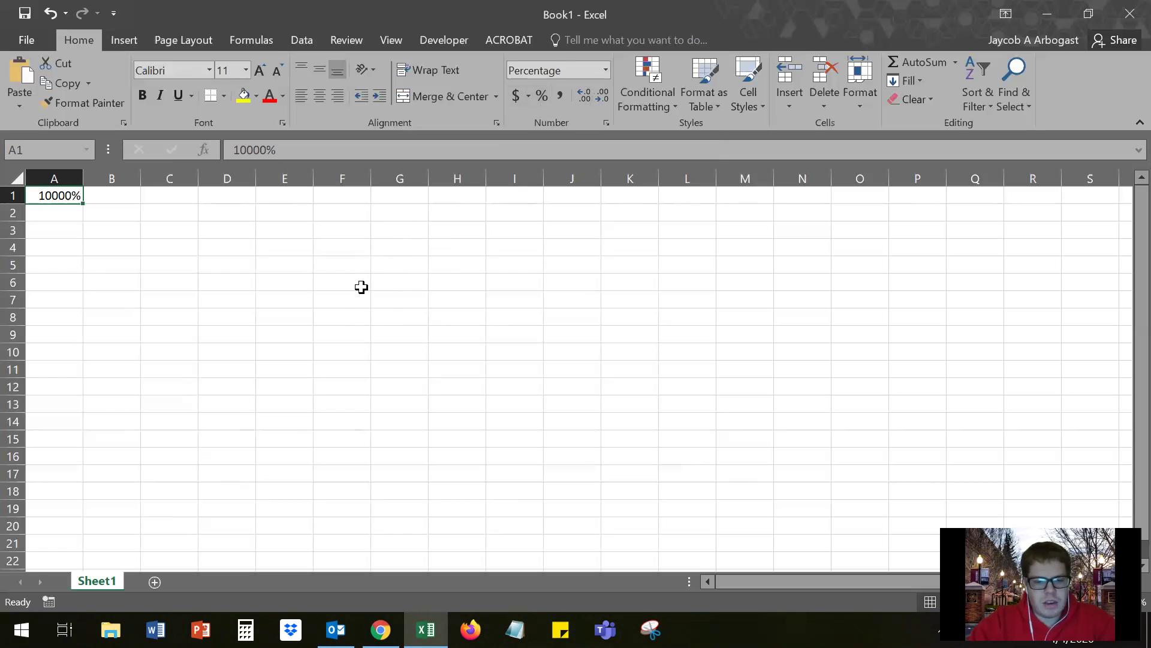
{"action": "type", "text": "100"}
{"action": "key", "text": "Return"}
{"action": "key", "text": "Up"}
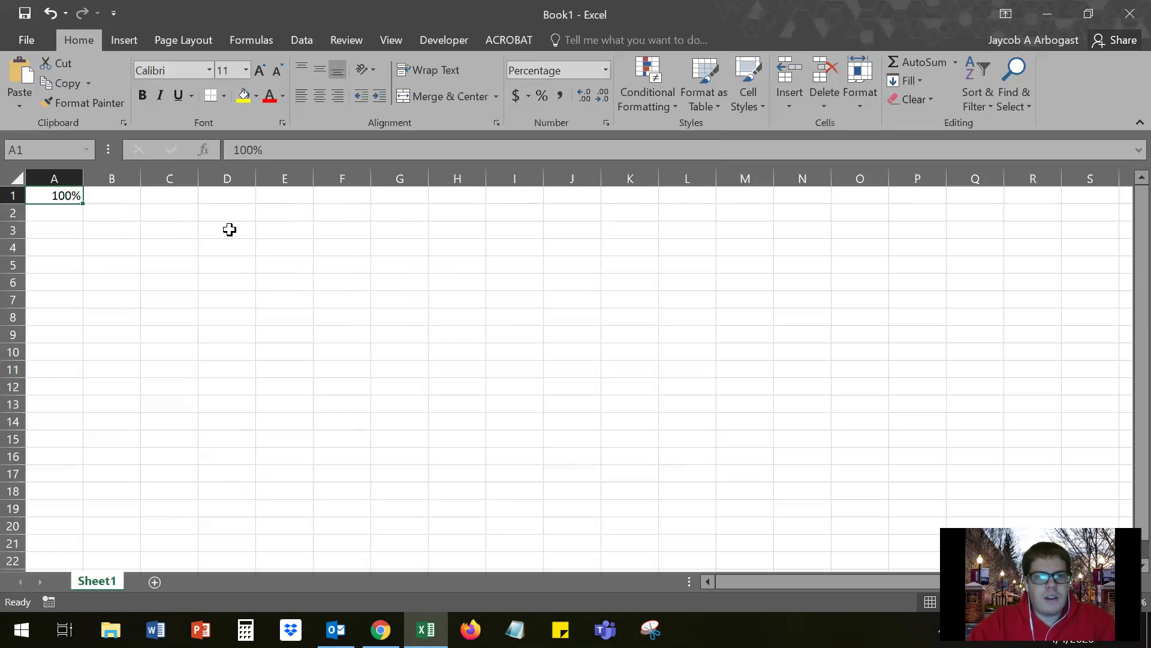
- Apply the comma style to cell A1 and replace its value with 1000
{"action": "left_click", "coordinate": [564, 96]}
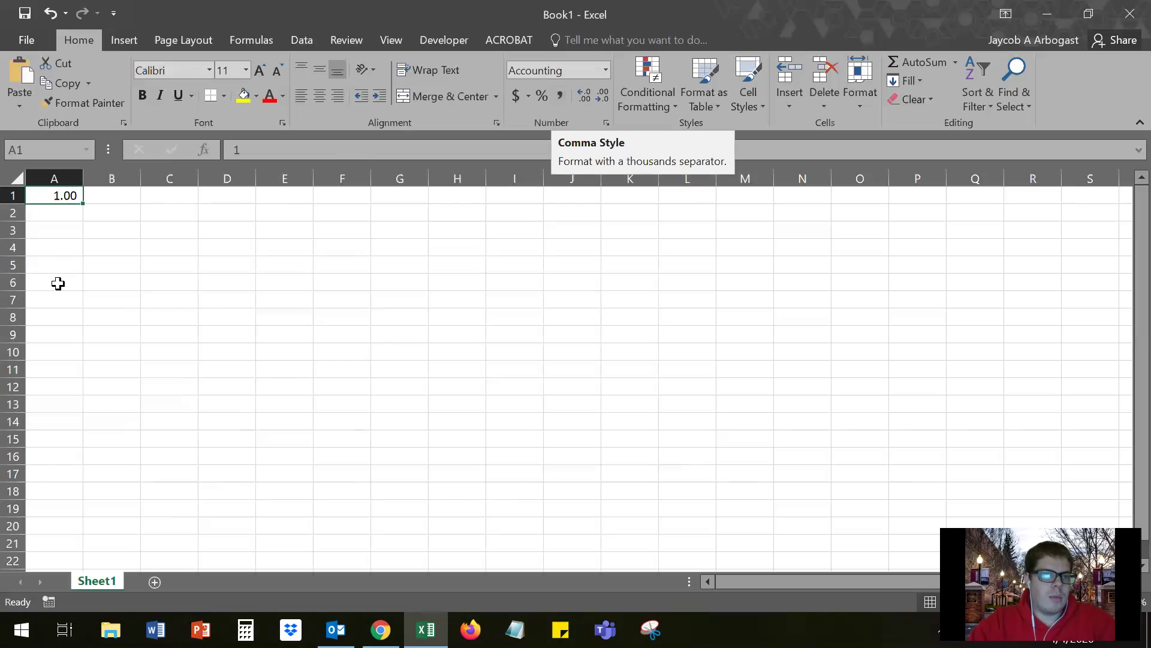
{"action": "left_click", "coordinate": [224, 178]}
{"action": "type", "text": "1000"}
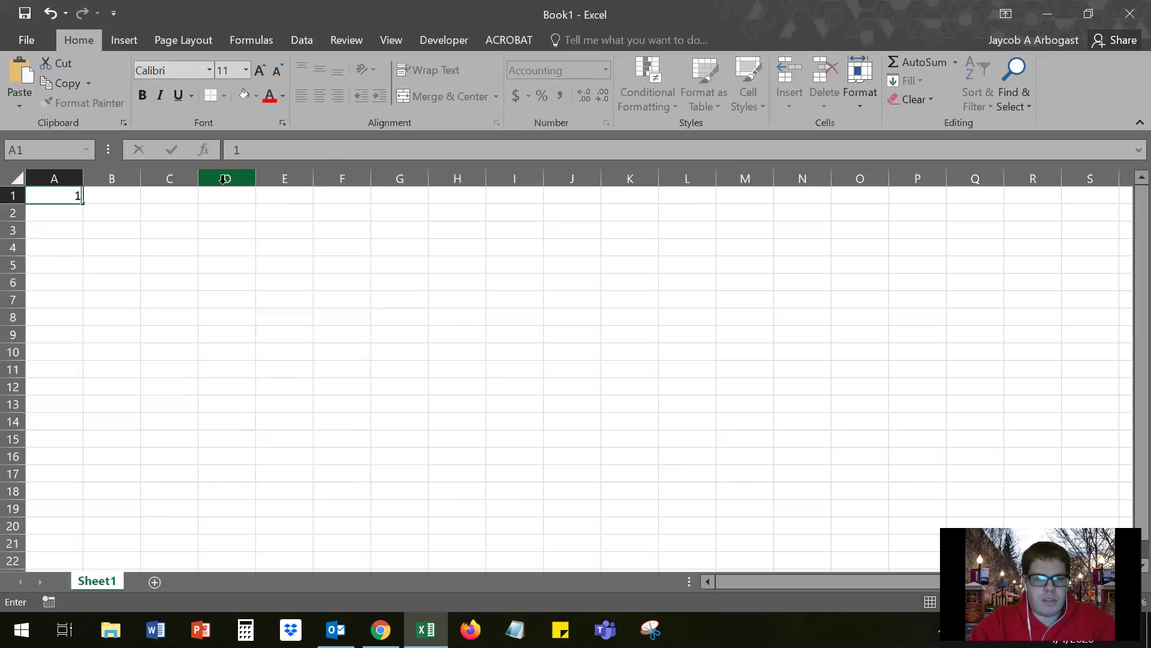
{"action": "key", "text": "Return"}
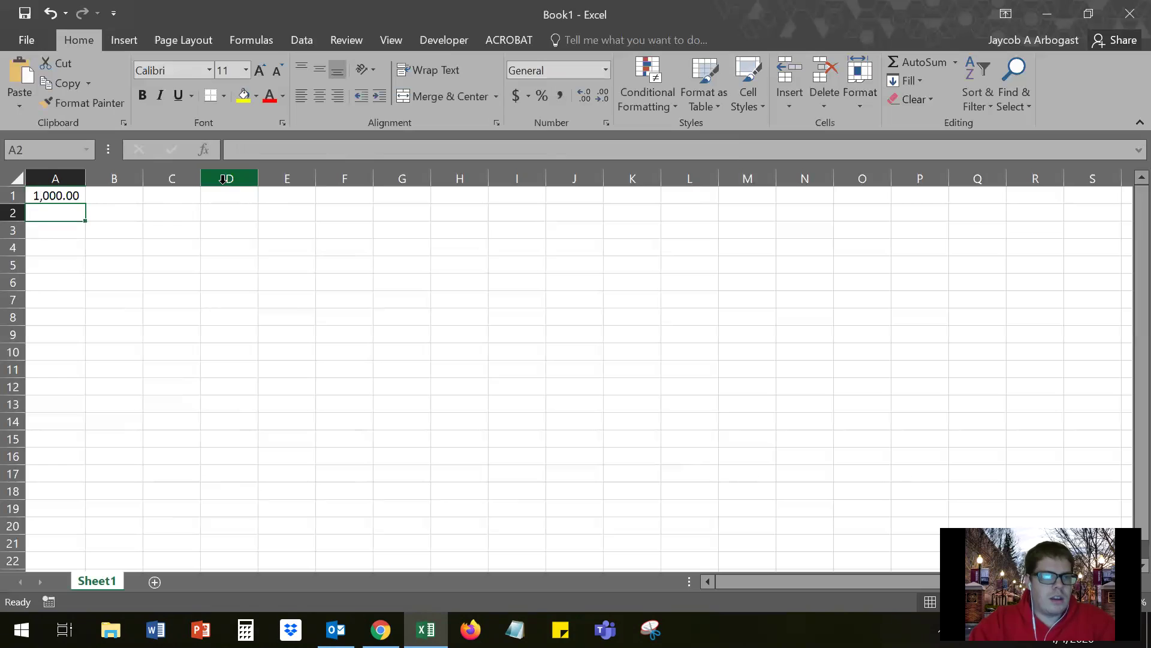
- Reduce the number in cell A1 to no decimal places
{"action": "left_click", "coordinate": [43, 195]}
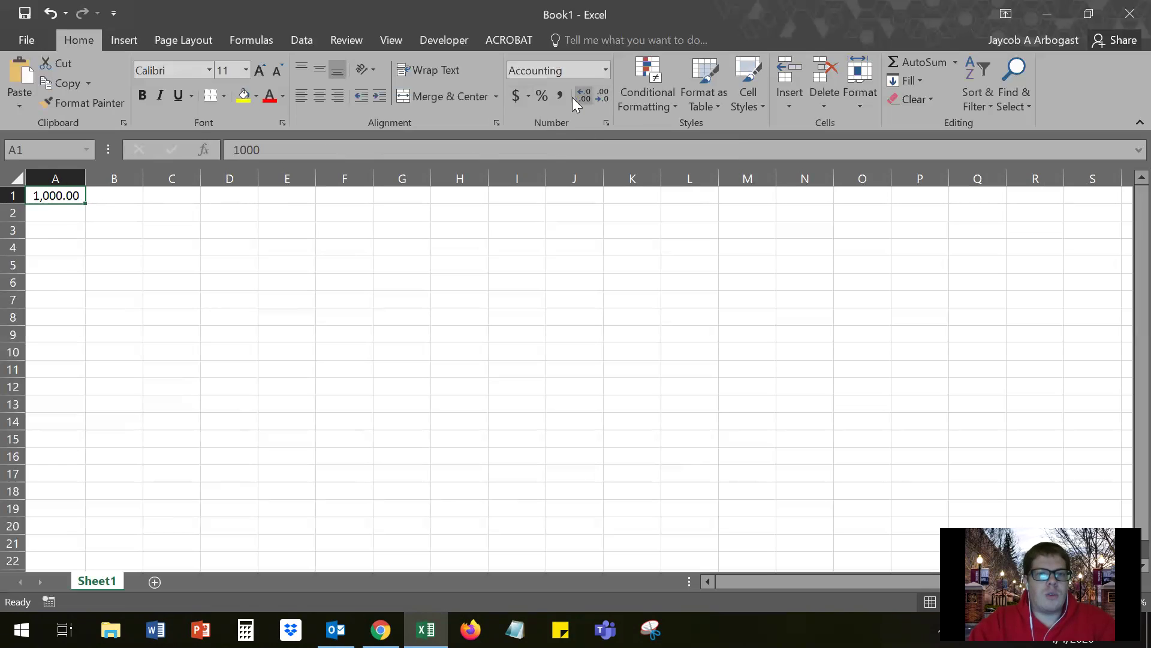
{"action": "left_click", "coordinate": [599, 97]}
{"action": "left_click", "coordinate": [599, 97]}
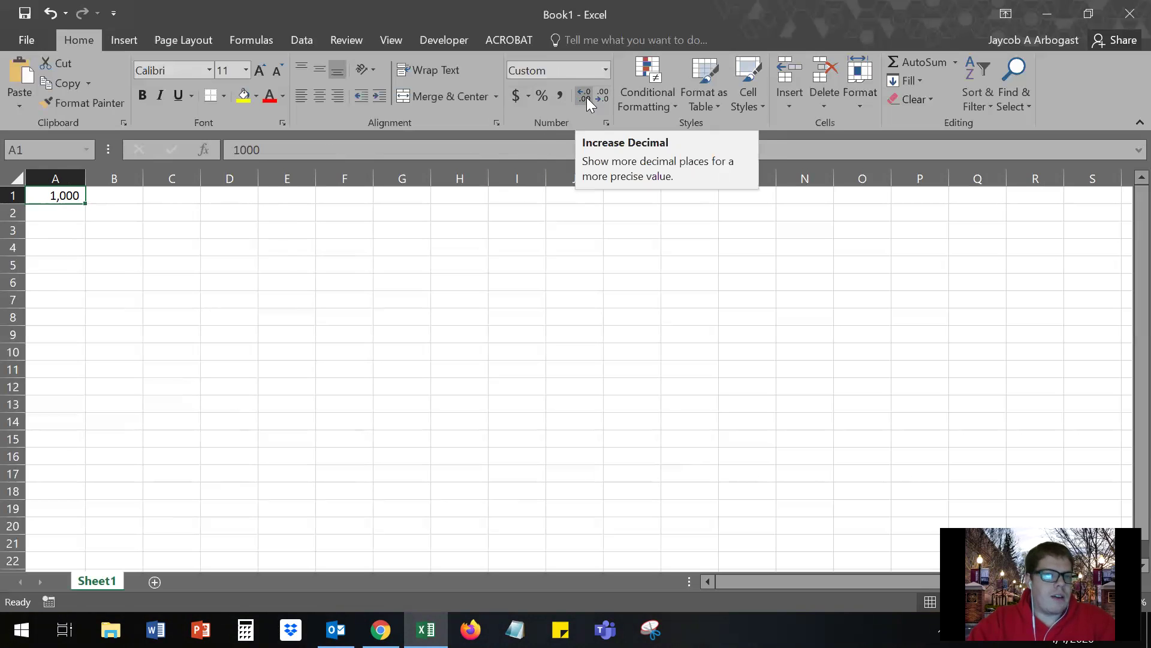
- Increase the decimal places of the number in cell A1 to 18
{"action": "left_click", "coordinate": [586, 97]}
{"action": "left_click", "coordinate": [586, 97]}
{"action": "double_click", "coordinate": [586, 98]}
{"action": "triple_click", "coordinate": [587, 97]}
{"action": "triple_click", "coordinate": [587, 97]}
{"action": "double_click", "coordinate": [587, 97]}
{"action": "double_click", "coordinate": [586, 97]}
{"action": "double_click", "coordinate": [586, 97]}
{"action": "double_click", "coordinate": [586, 97]}
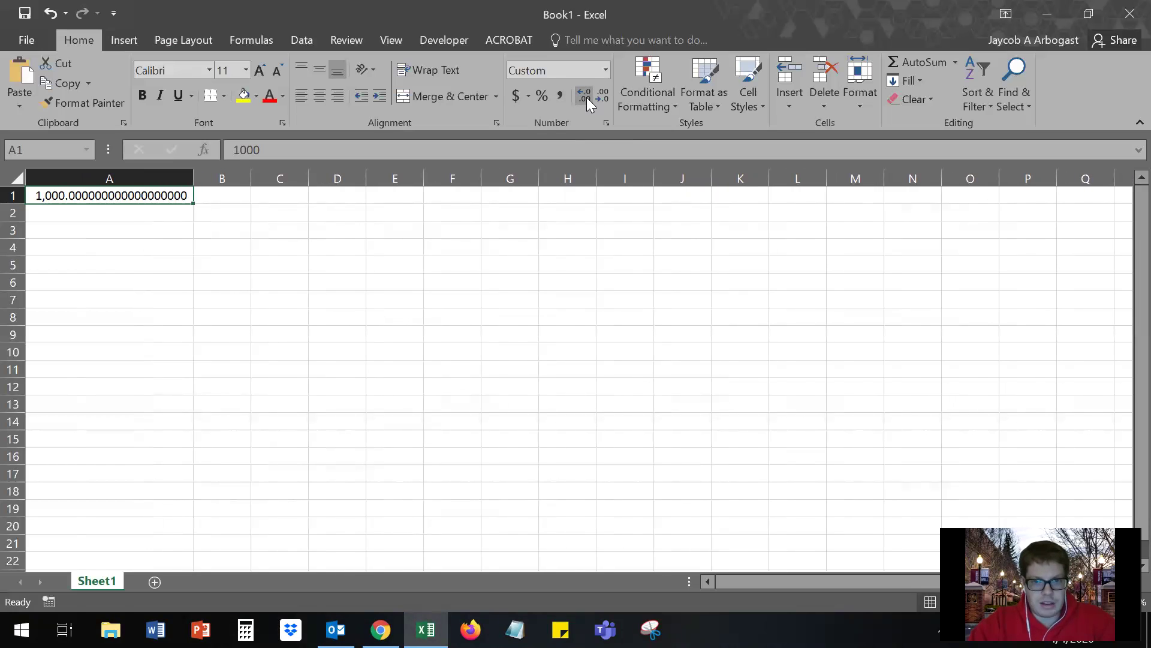
- Decrease the decimal places of the number in cell A1 to two
{"action": "left_click", "coordinate": [603, 102]}
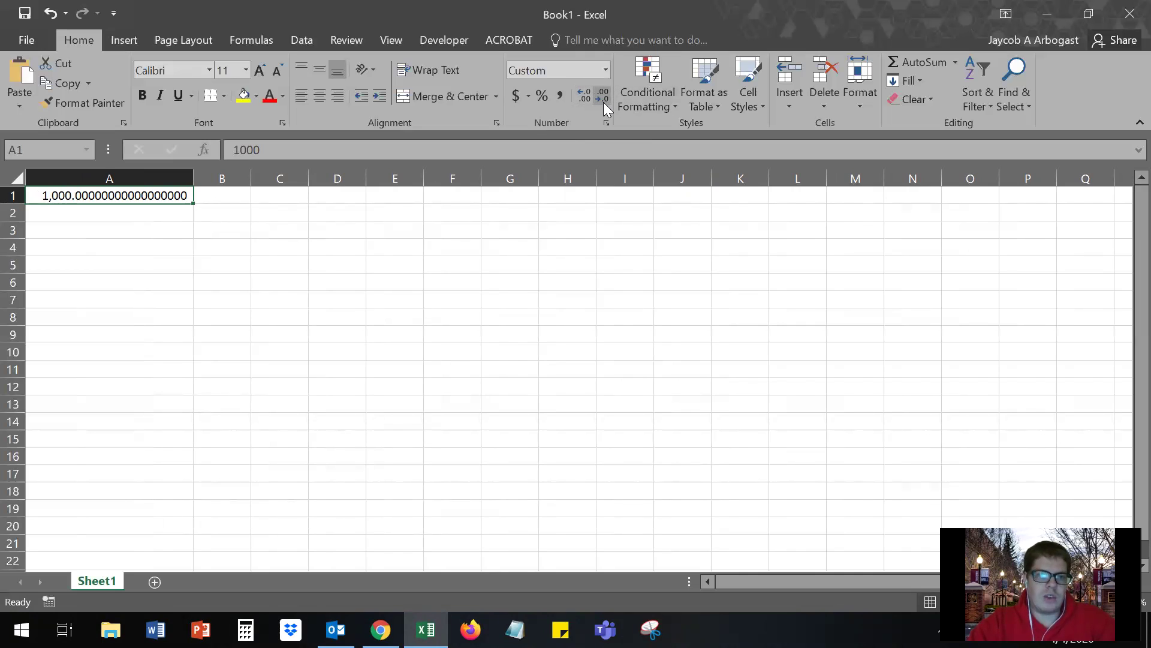
{"action": "double_click", "coordinate": [603, 102]}
{"action": "left_click", "coordinate": [603, 102]}
{"action": "left_click", "coordinate": [603, 102]}
{"action": "triple_click", "coordinate": [604, 102]}
{"action": "left_click", "coordinate": [603, 102]}
{"action": "triple_click", "coordinate": [604, 102]}
{"action": "double_click", "coordinate": [603, 102]}
{"action": "left_click", "coordinate": [604, 102]}
{"action": "left_click", "coordinate": [603, 102]}
{"action": "left_click", "coordinate": [603, 102]}
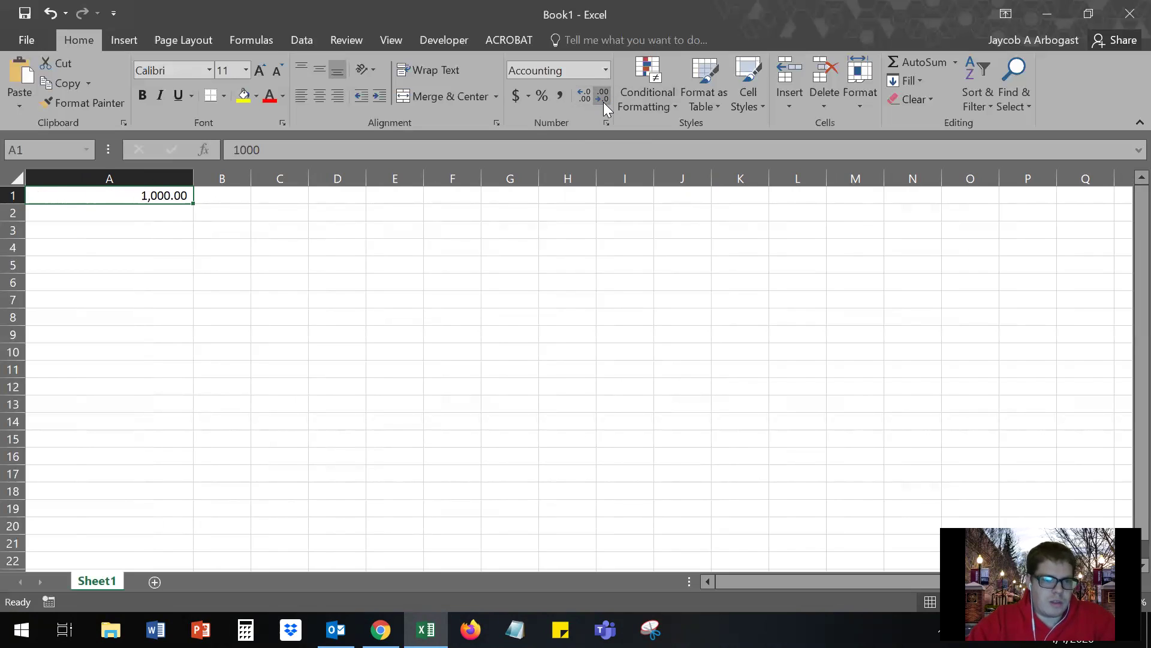
- Autofit the width of column A, and format cell A1 as Accounting with a dollar sign
{"action": "double_click", "coordinate": [193, 176]}
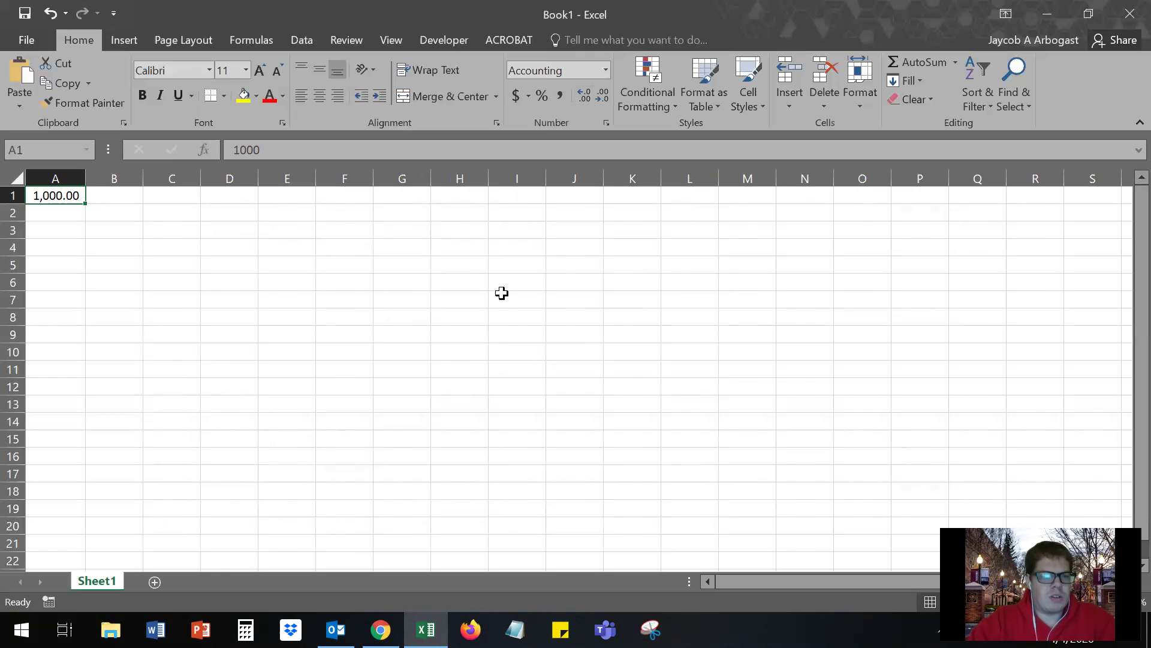
{"action": "left_click", "coordinate": [89, 231]}
{"action": "left_click", "coordinate": [48, 190]}
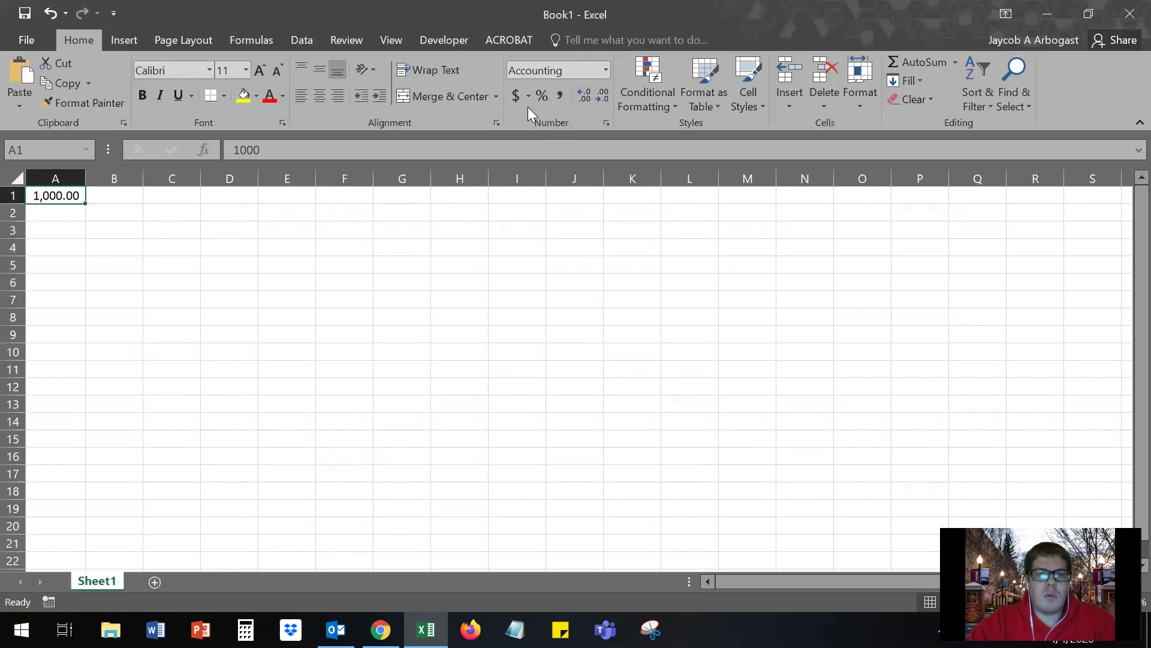
{"action": "left_click", "coordinate": [514, 95]}
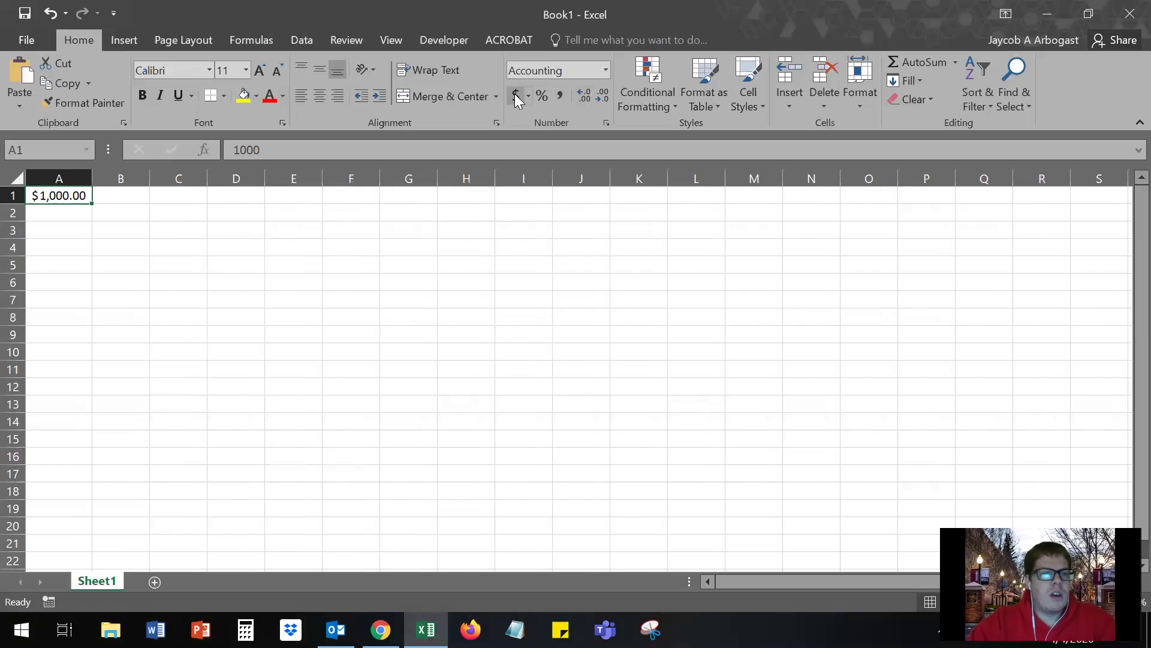
- Examine the list of number formats for cell A1 and choose Accounting
{"action": "left_click", "coordinate": [606, 71]}
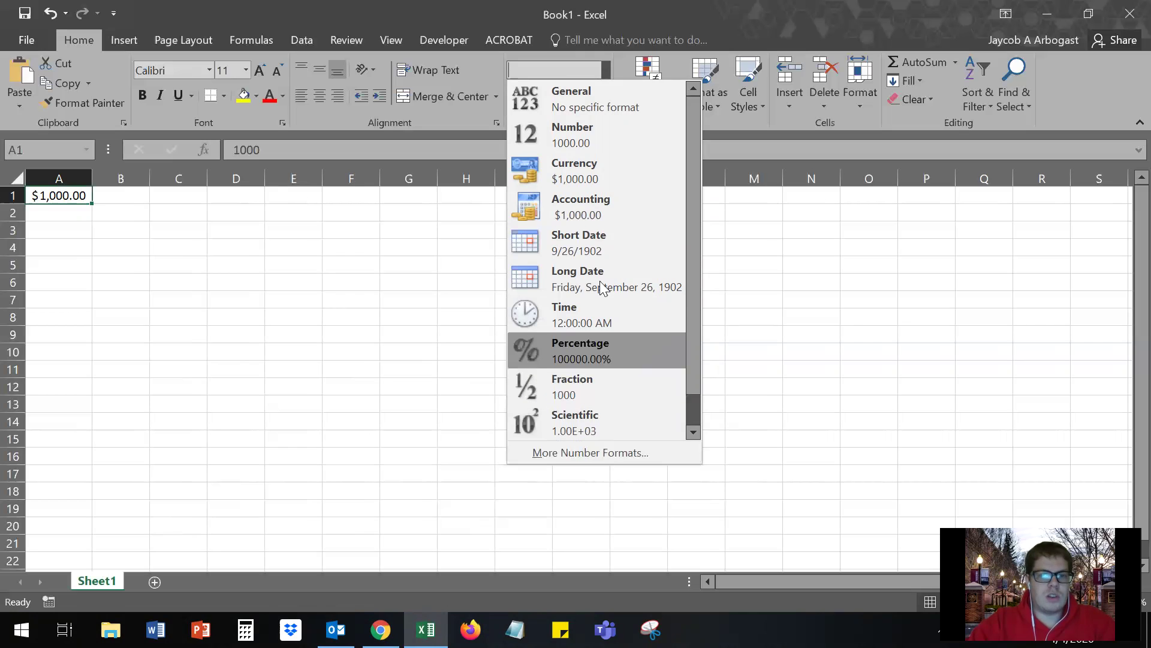
{"action": "left_click", "coordinate": [454, 235]}
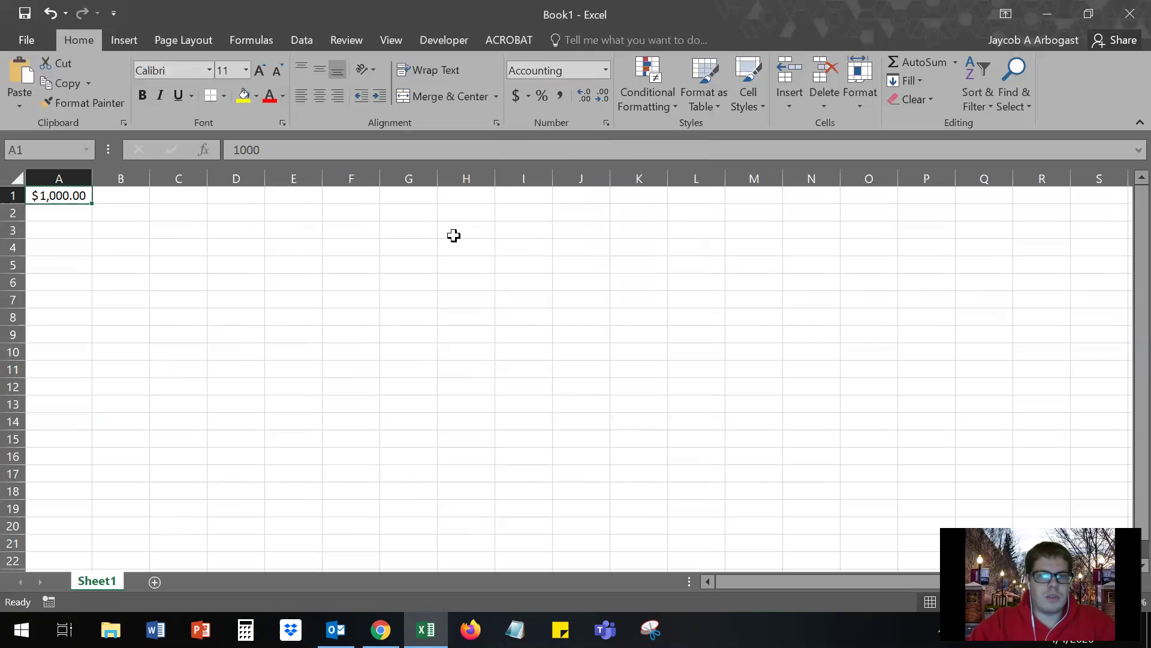
{"action": "left_click", "coordinate": [607, 67]}
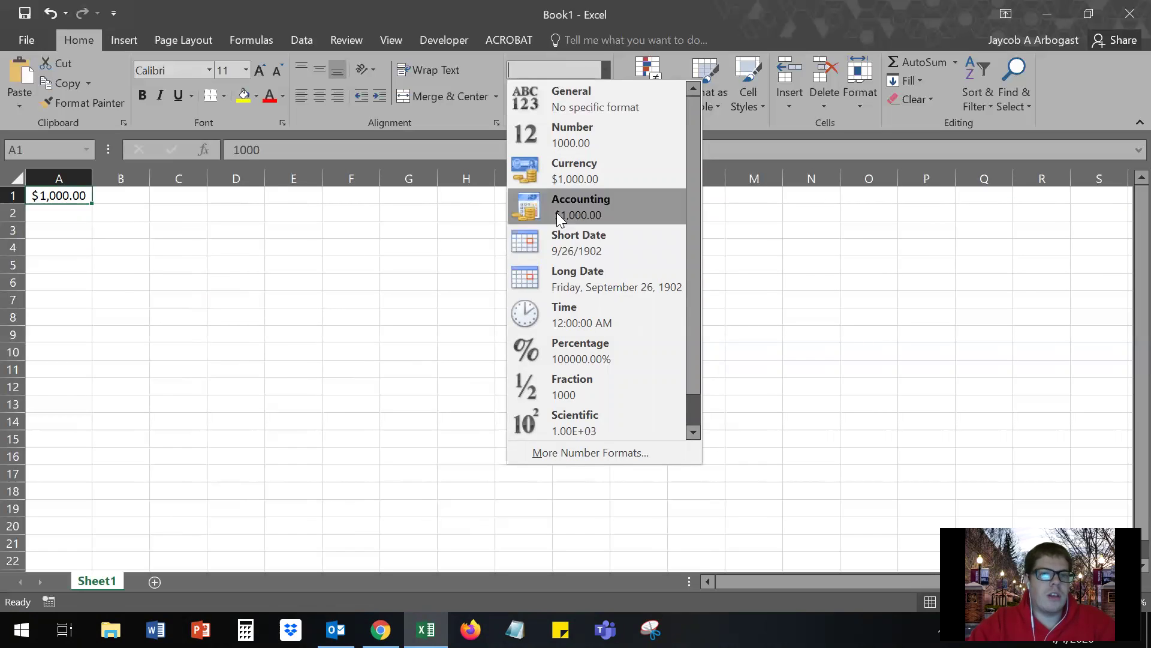
{"action": "left_click", "coordinate": [564, 213]}
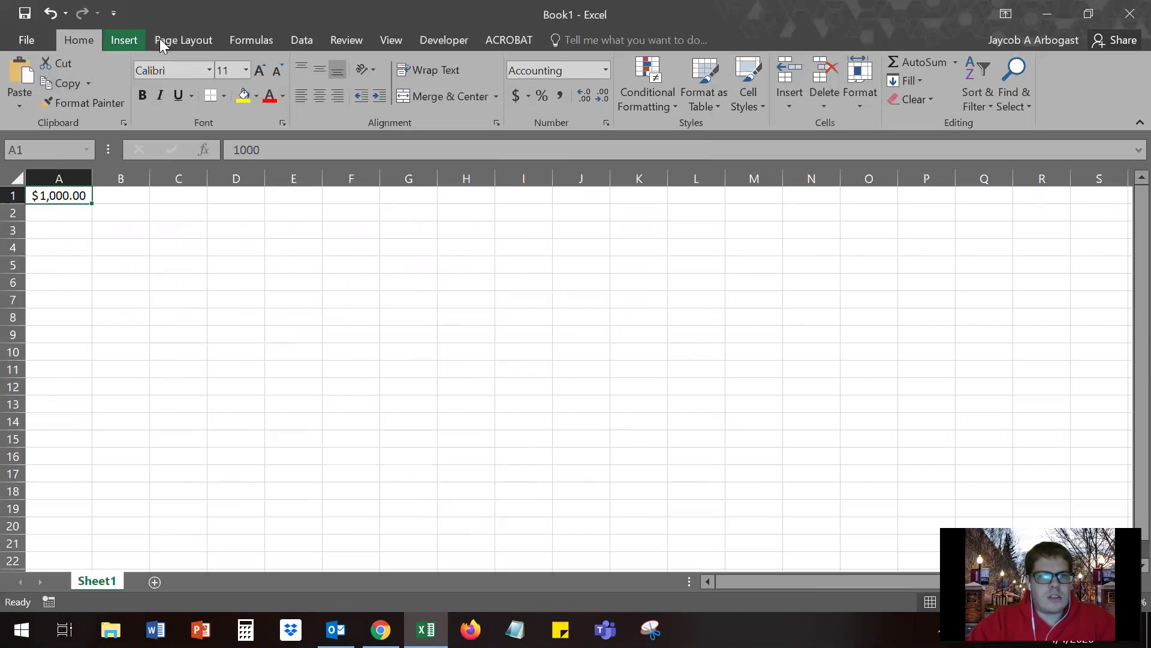
- Examine the Insert, Page Layout and Formulas command sets, including the chart commands
{"action": "left_click", "coordinate": [123, 39]}
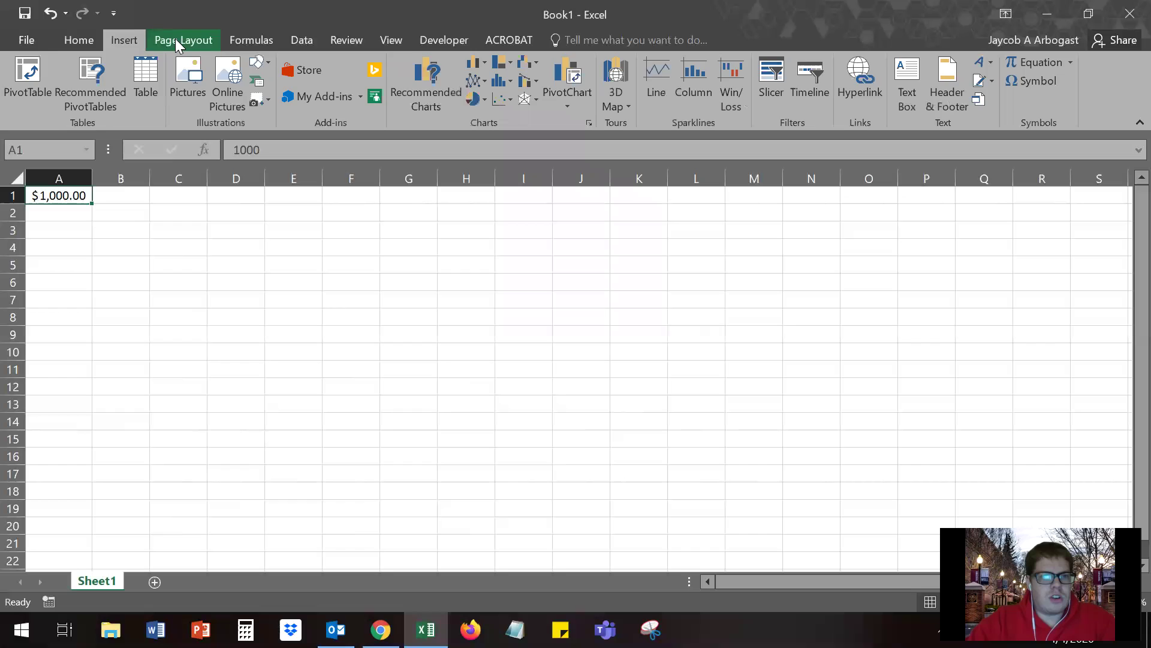
{"action": "left_click", "coordinate": [180, 40]}
{"action": "left_click", "coordinate": [236, 41]}
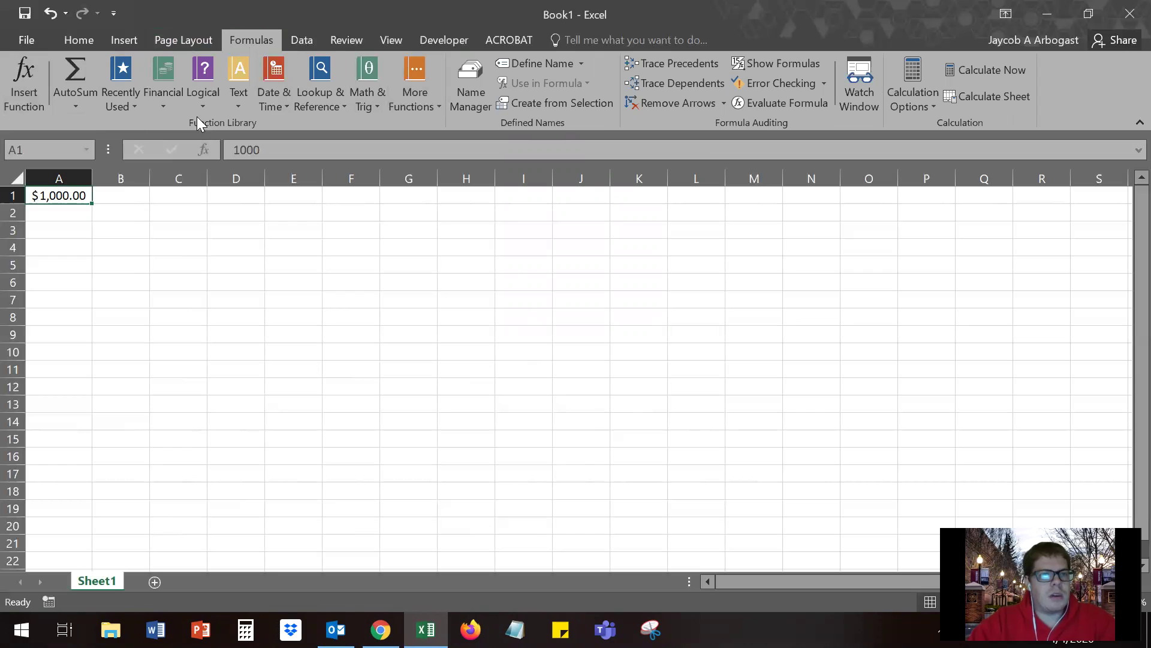
{"action": "left_click", "coordinate": [138, 42]}
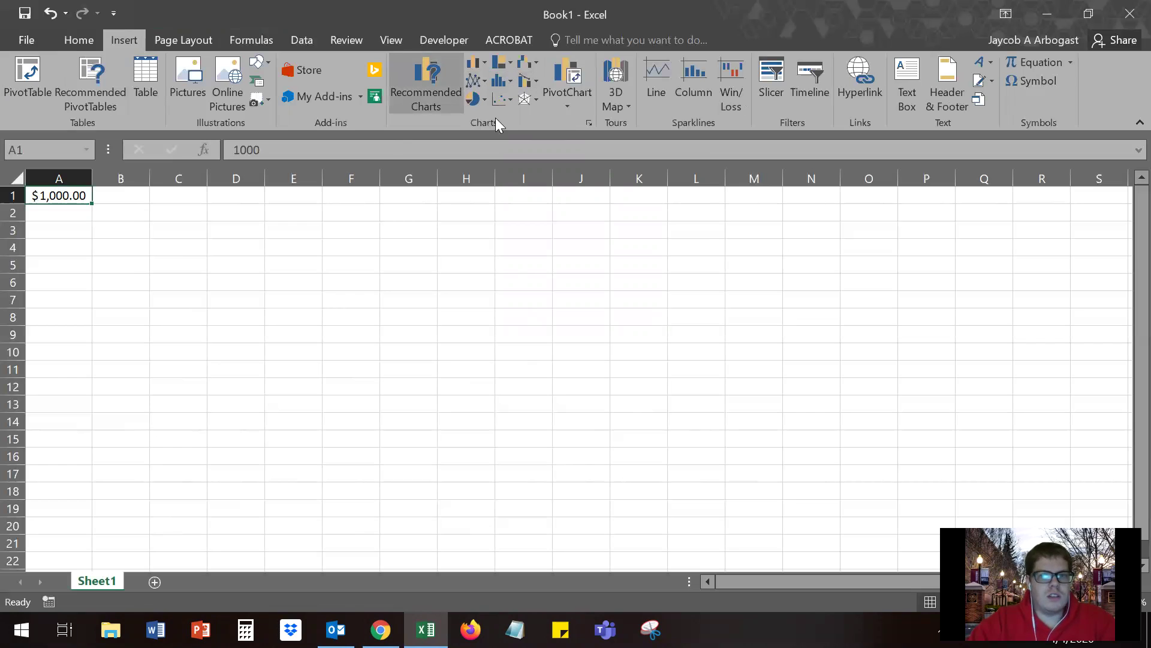
- Switch the worksheet to Page Break Preview
{"action": "left_click", "coordinate": [390, 41]}
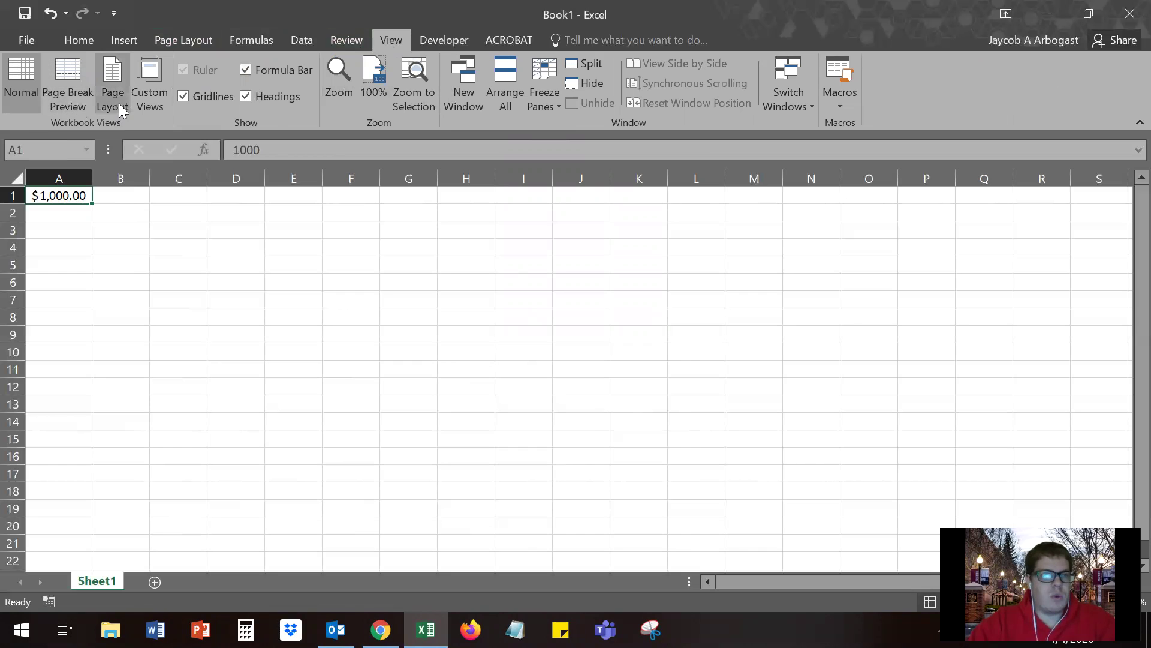
{"action": "left_click", "coordinate": [73, 97]}
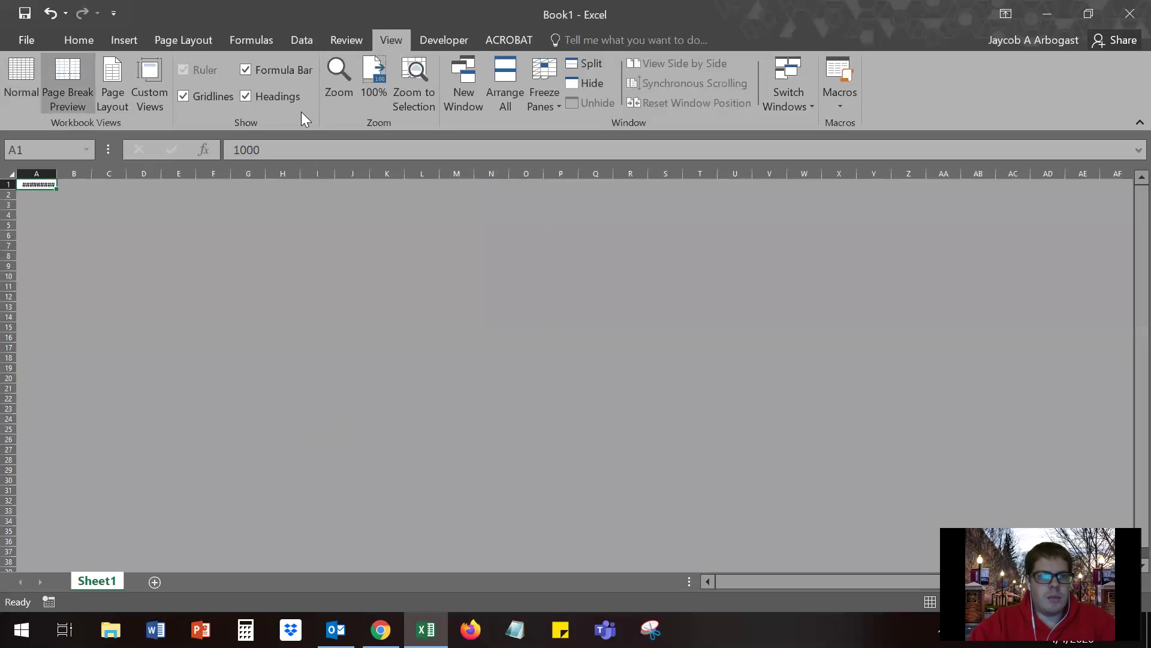
- Examine the worksheet's pages in Page Layout view and return the worksheet to Normal view
{"action": "left_click", "coordinate": [112, 84]}
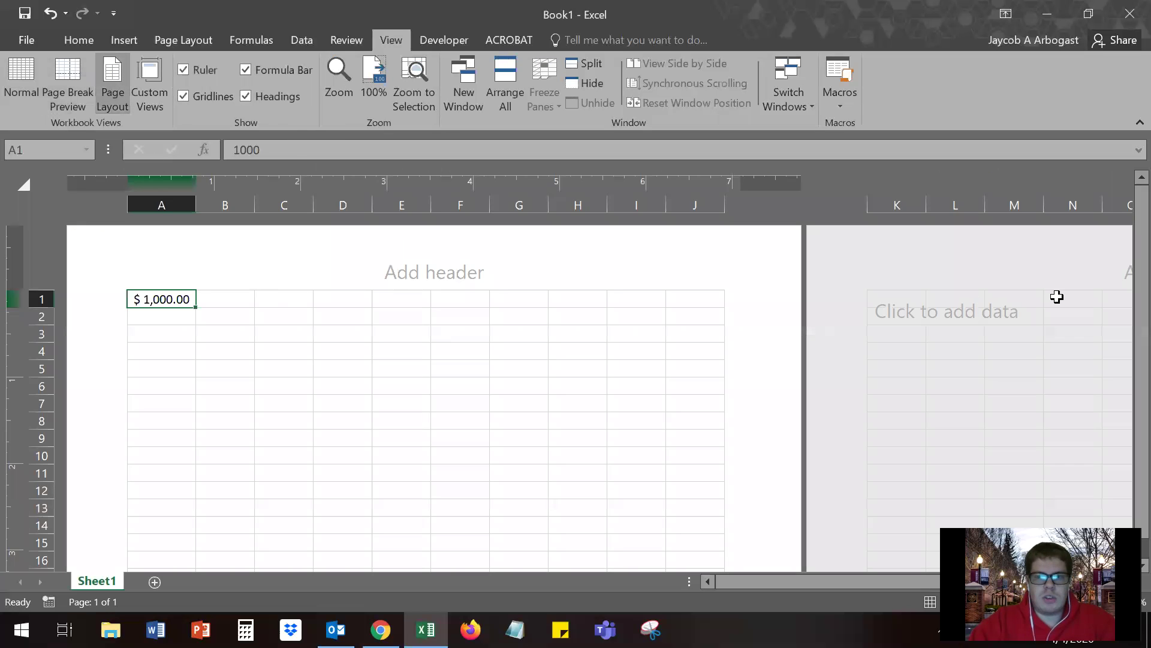
{"action": "left_click_drag", "start_coordinate": [1122, 242], "coordinate": [1125, 375]}
{"action": "left_click_drag", "start_coordinate": [1125, 276], "coordinate": [18, 75]}
{"action": "left_click", "coordinate": [18, 75]}
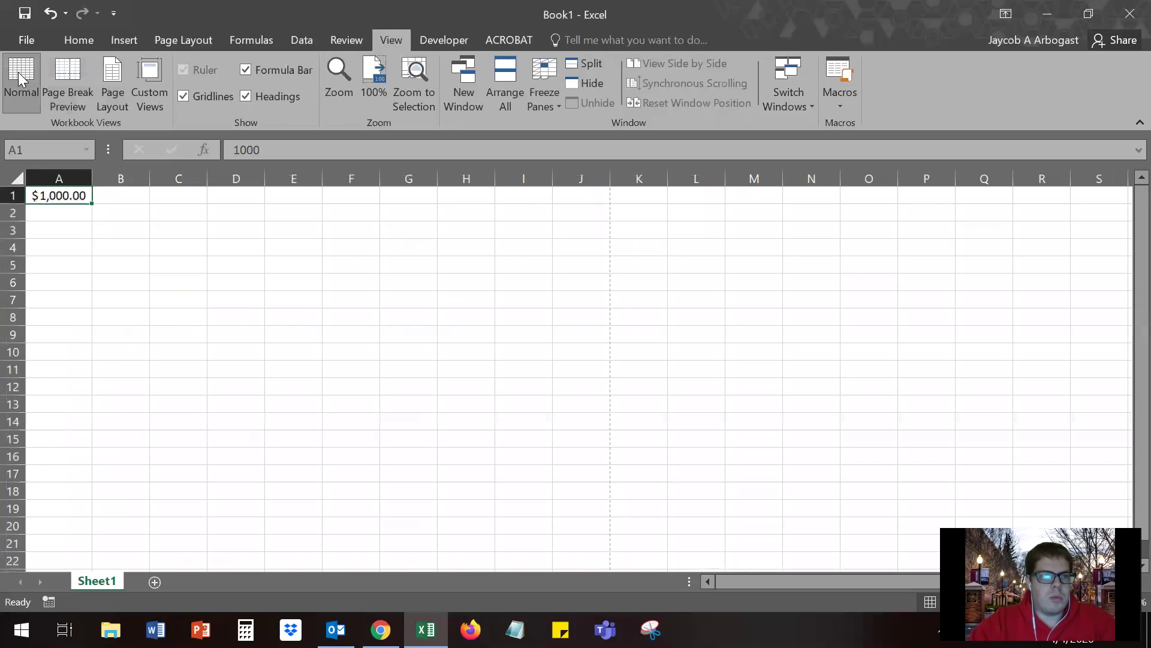
- Clear the contents of cell A1 and bring back the Home command set
{"action": "left_click", "coordinate": [106, 229]}
{"action": "left_click", "coordinate": [69, 196]}
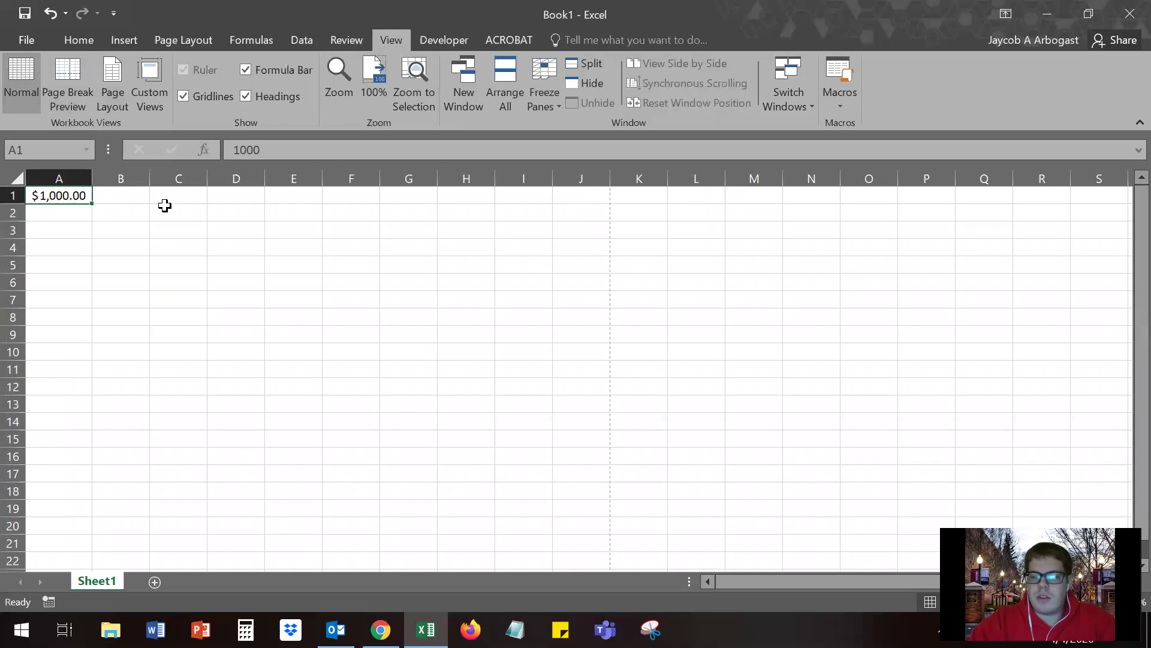
{"action": "key", "text": "Delete"}
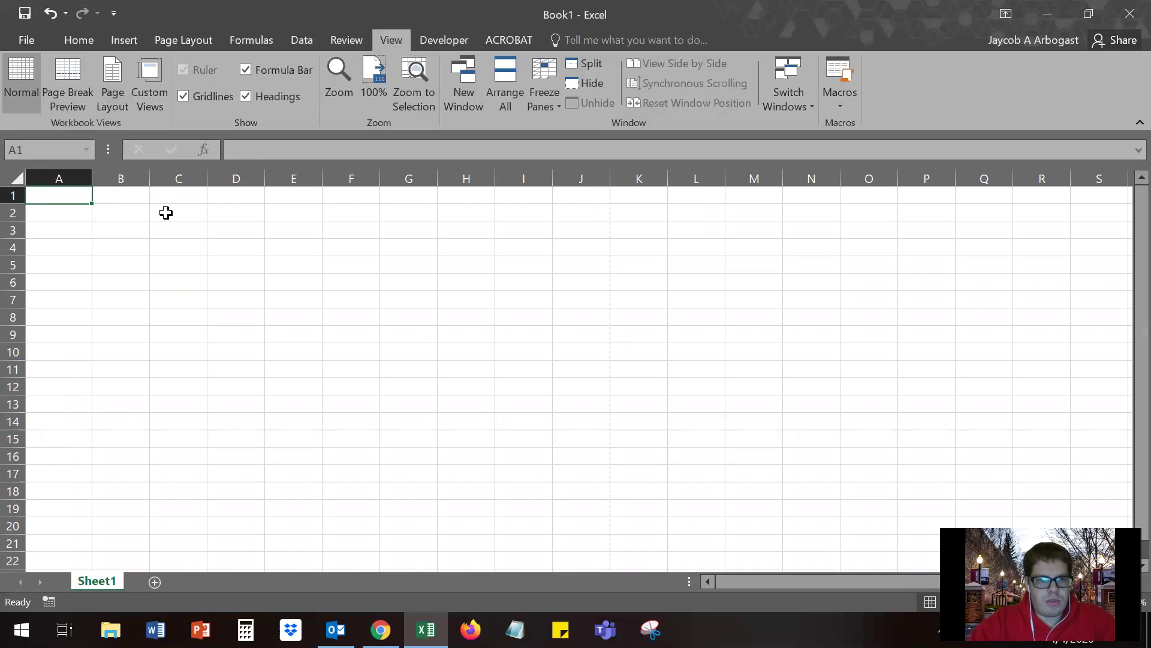
{"action": "left_click", "coordinate": [79, 40]}
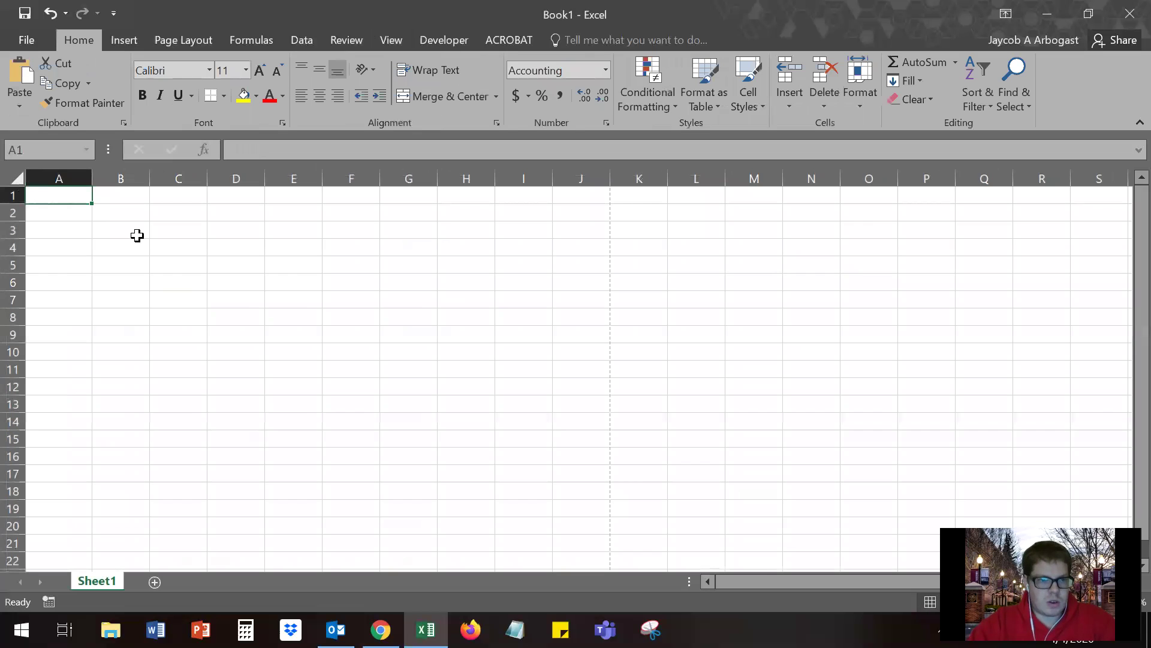
{"action": "type", "text": "r"}
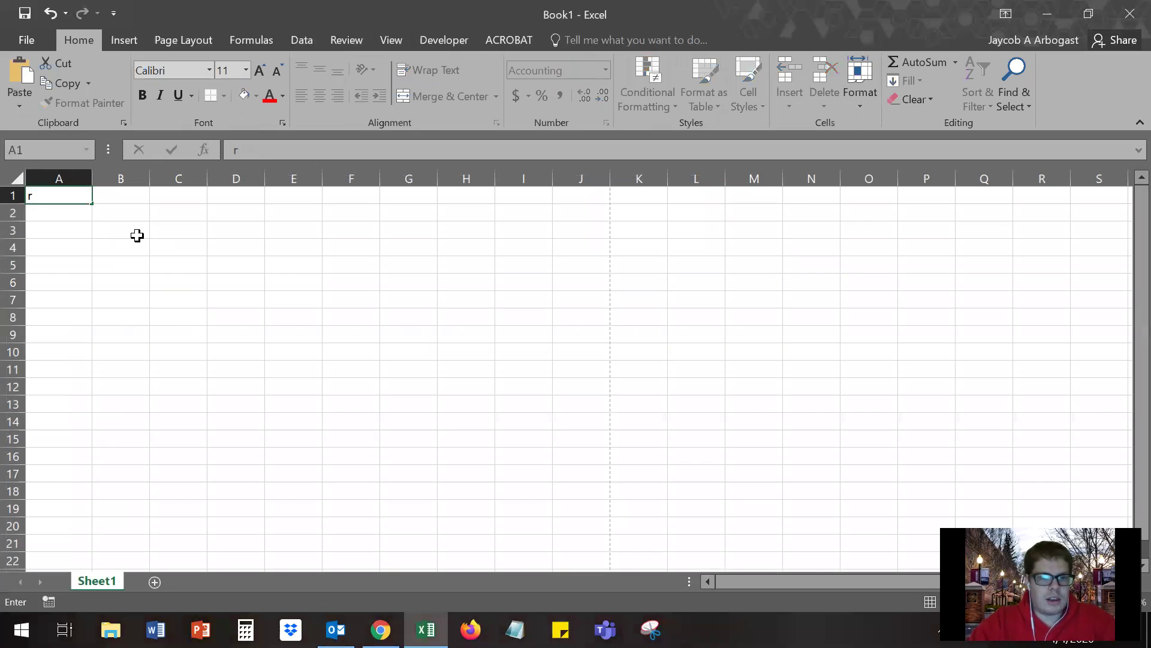
{"action": "key", "text": "Escape"}
{"action": "left_click", "coordinate": [135, 234]}
{"action": "left_click", "coordinate": [67, 190]}
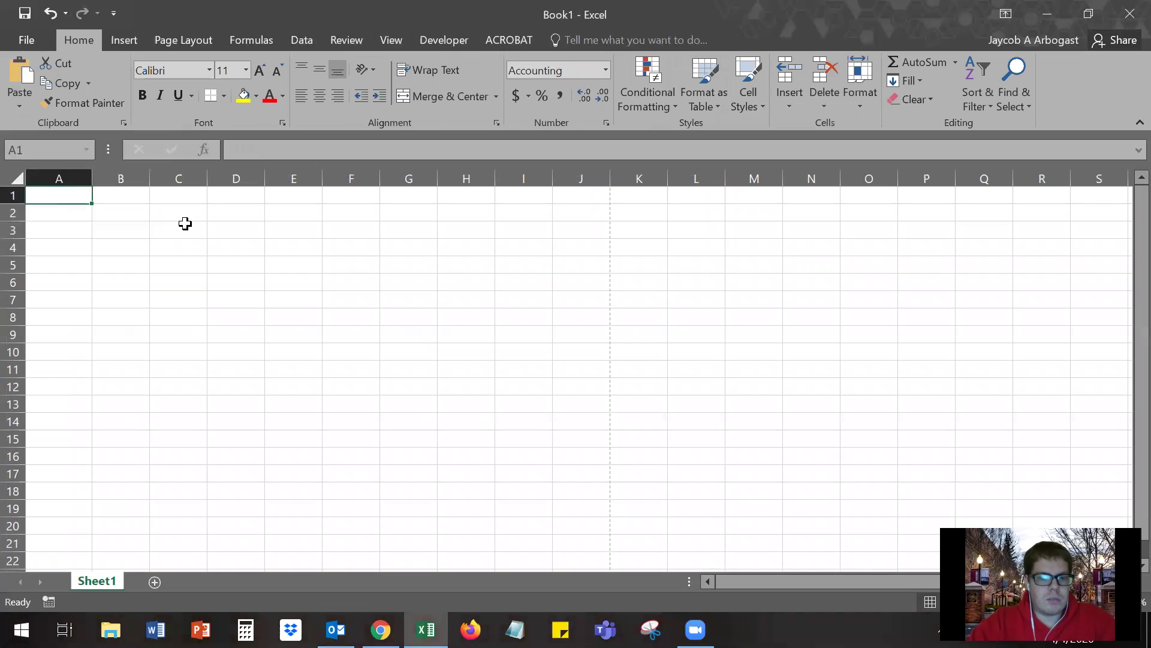